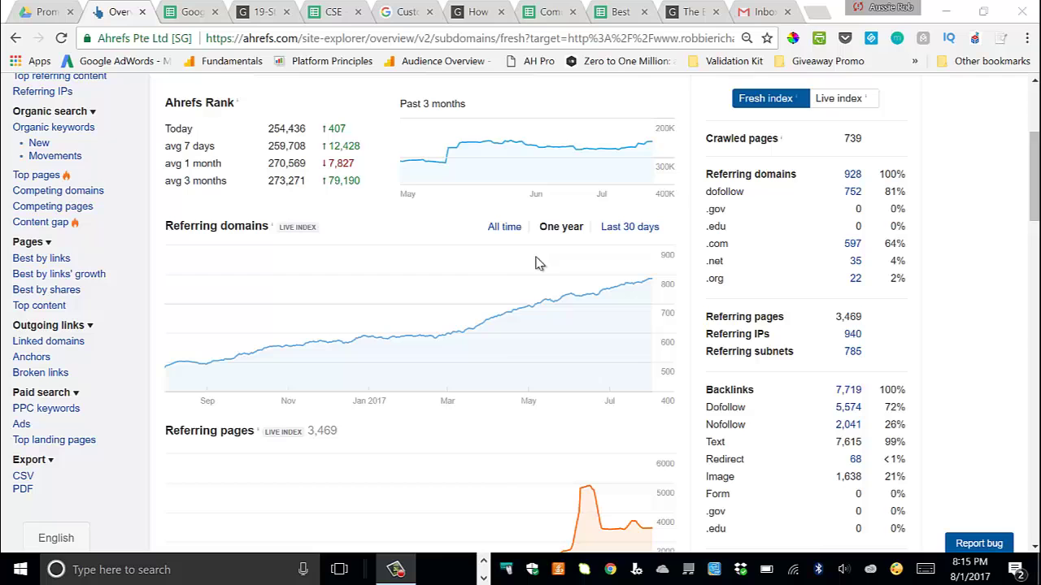
Open the site's Backlinks report from the Site Explorer overview and limit it to one link per domain.
scroll(494, 268, up, 1)
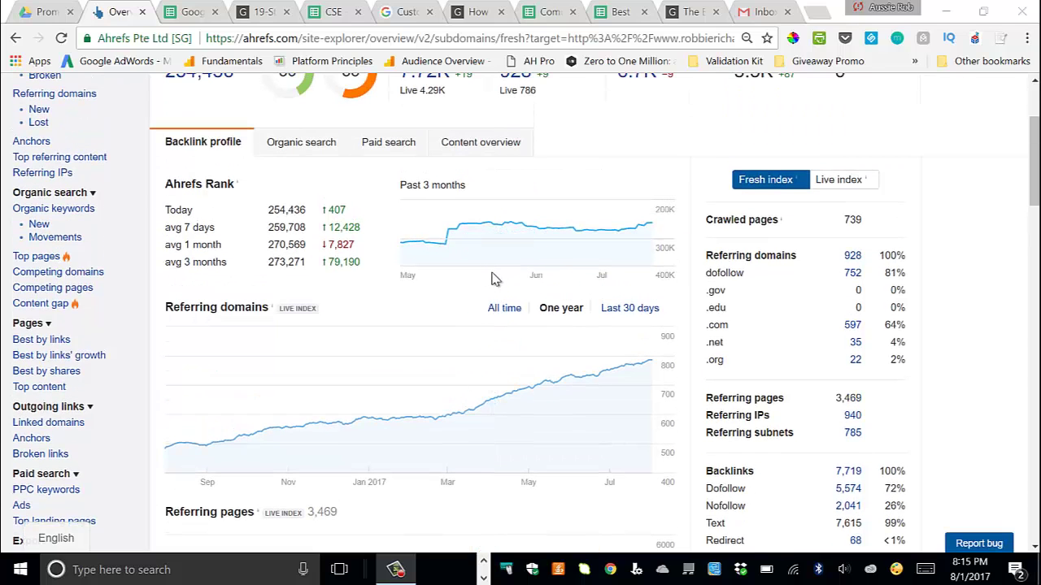
scroll(488, 280, up, 1)
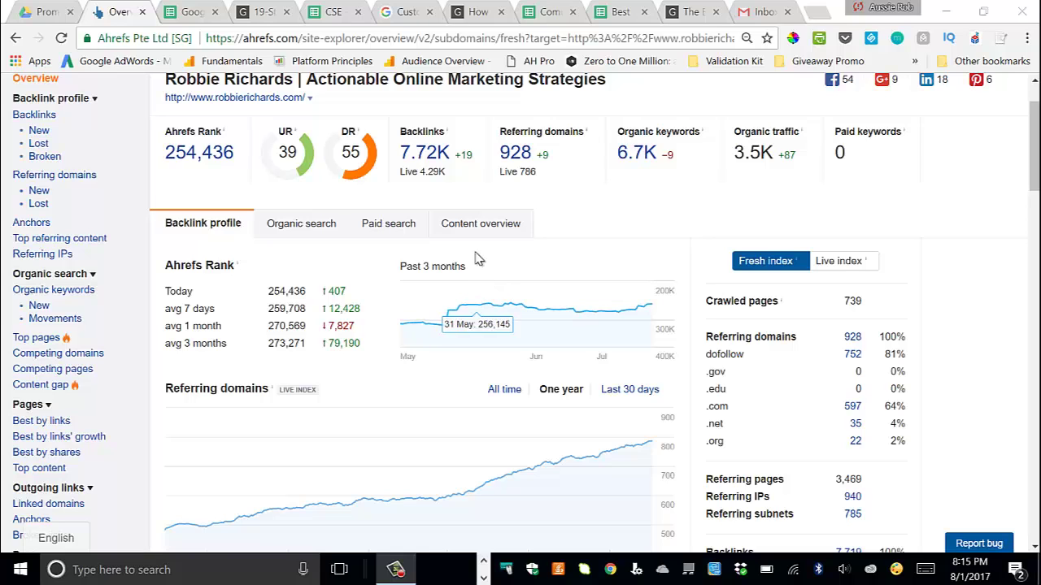
scroll(171, 203, up, 1)
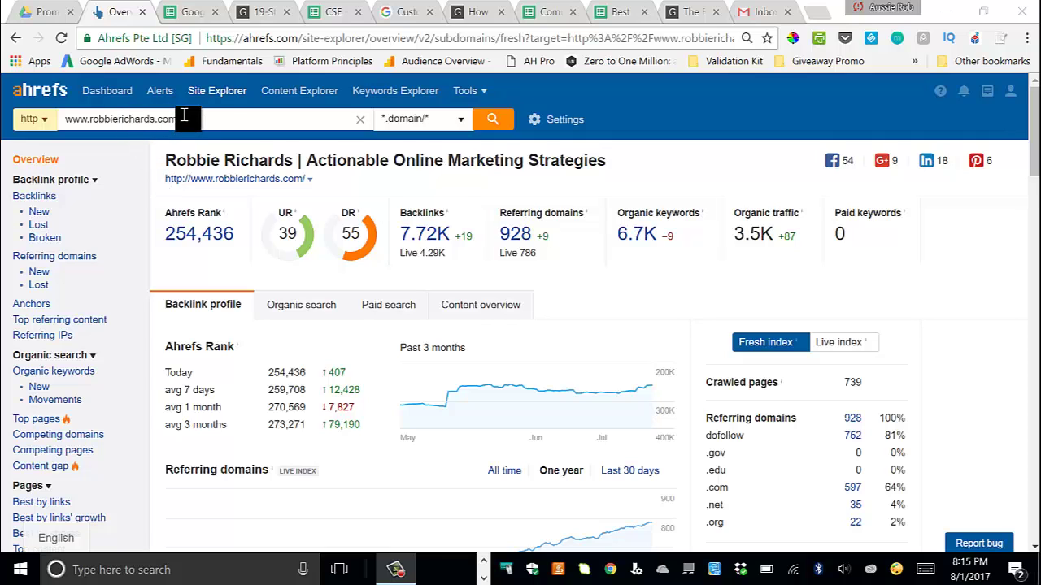
click(57, 197)
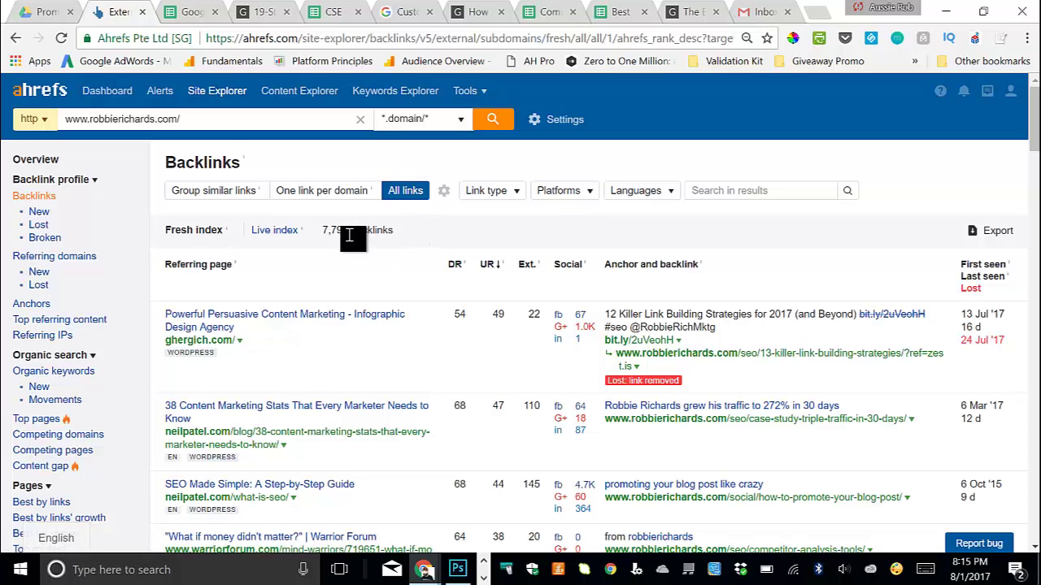
triple_click(350, 232)
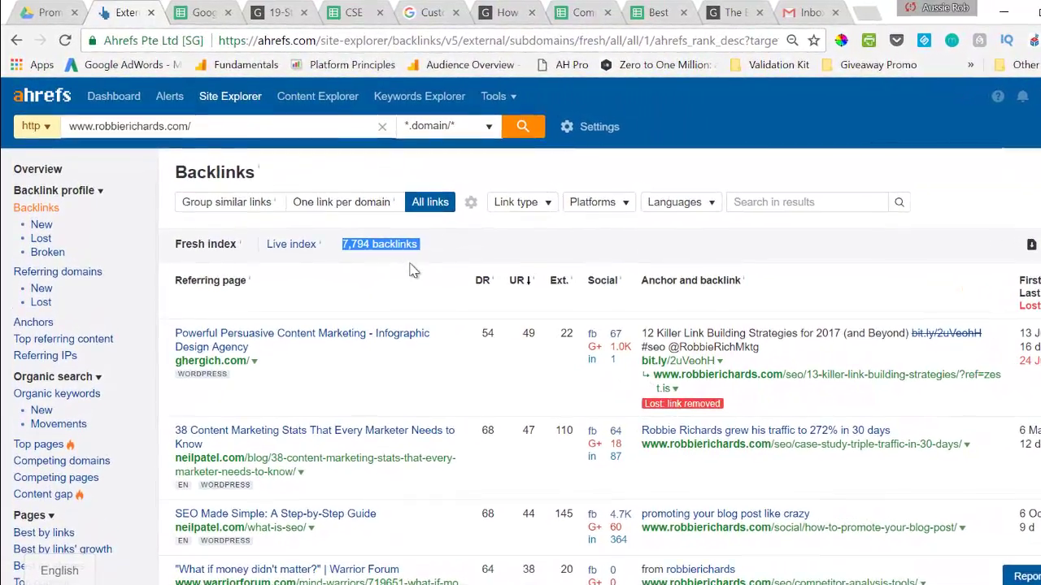
click(326, 202)
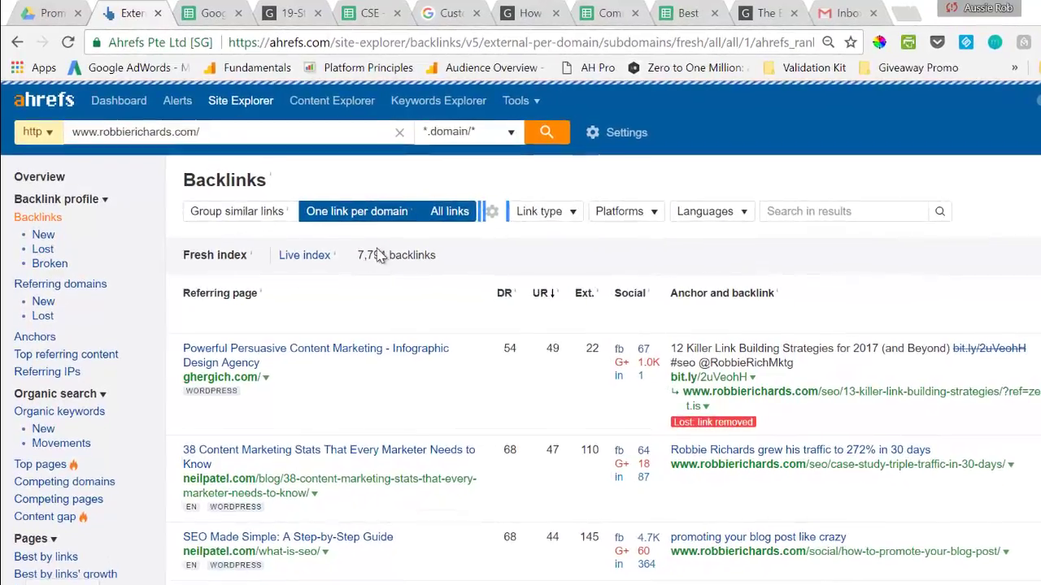
click(553, 217)
click(579, 272)
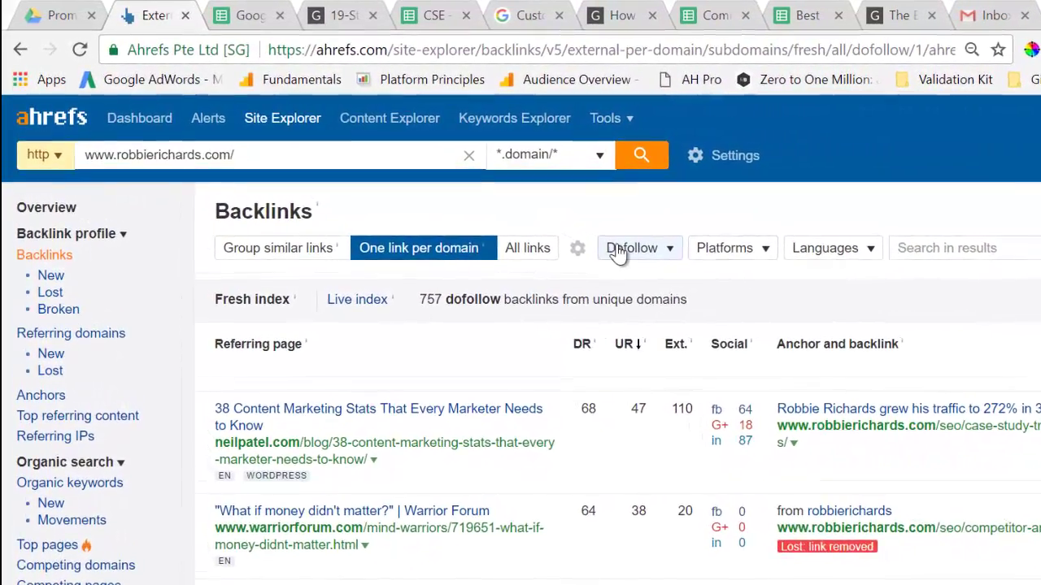
click(626, 243)
click(614, 274)
Filter the backlinks to the Wordpress platform and the English language.
click(760, 257)
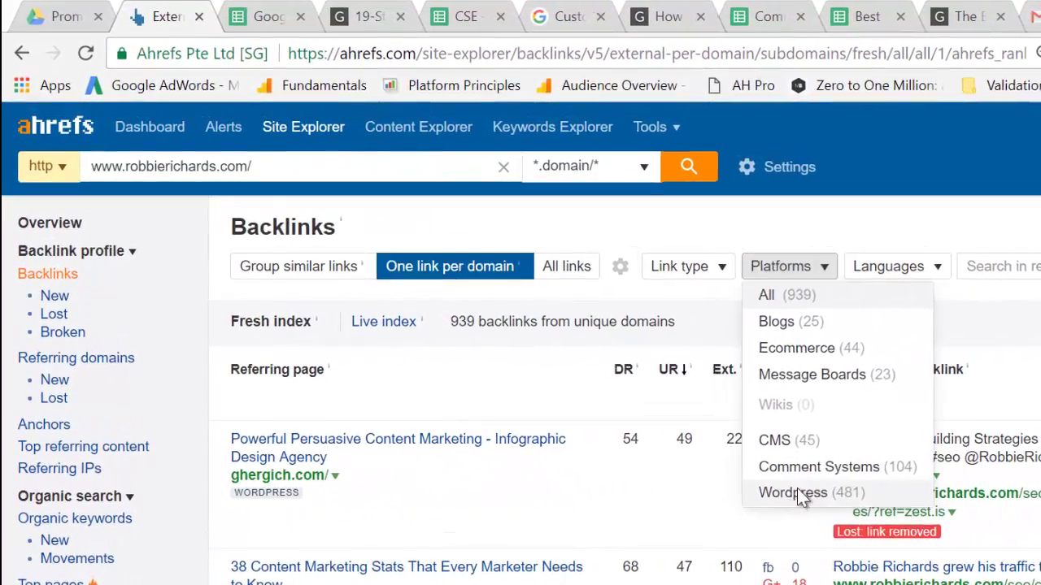
click(784, 484)
click(912, 271)
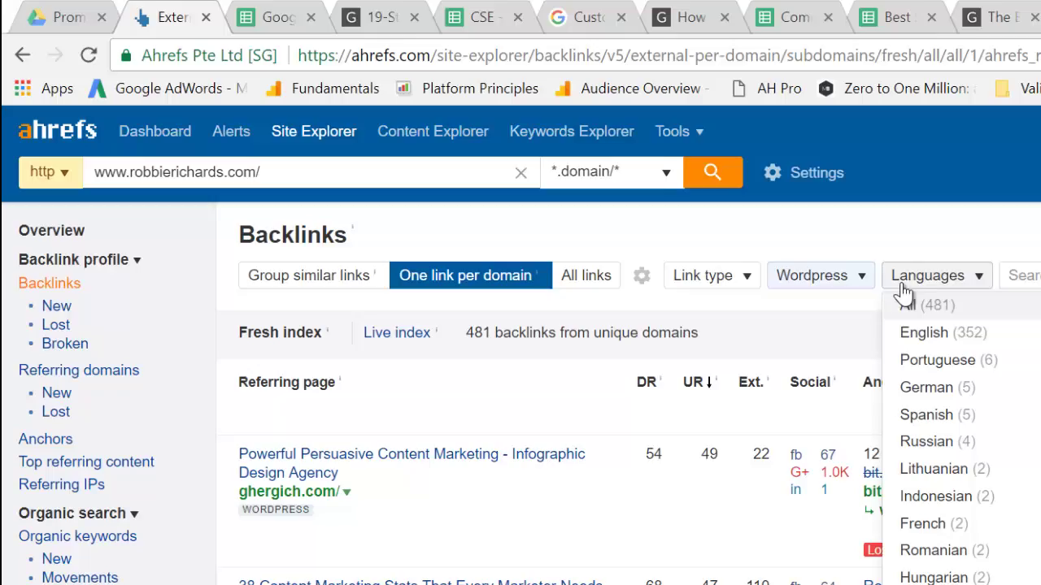
click(917, 334)
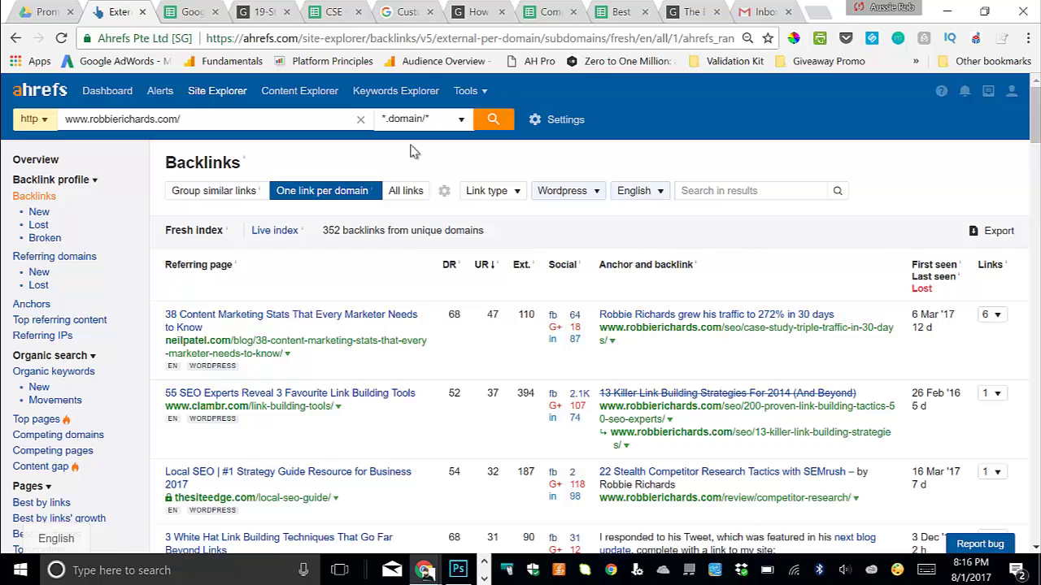
Run a full CSV export of the filtered backlinks, download the file and open it in Excel.
click(995, 231)
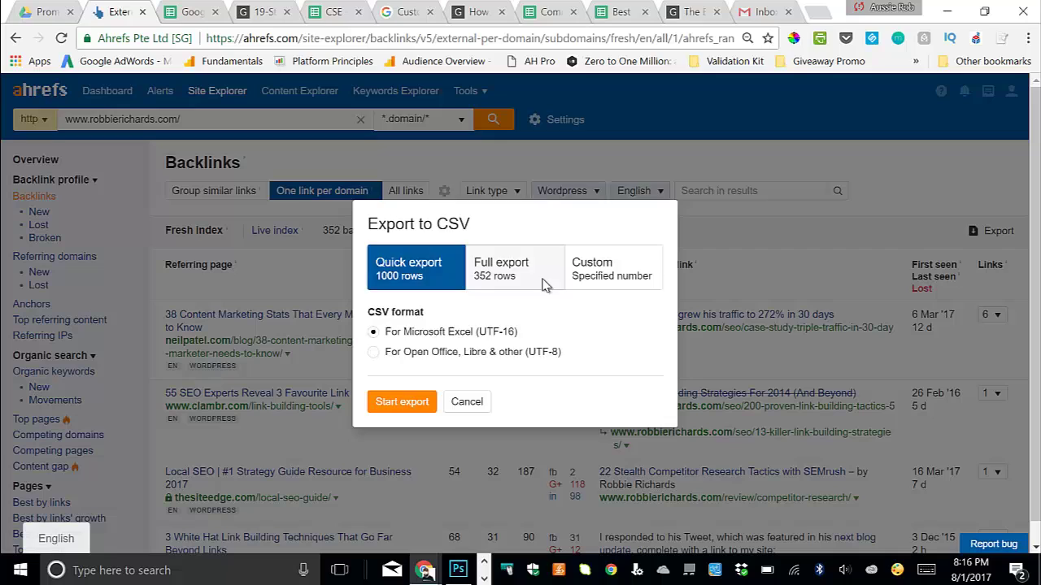
click(541, 284)
click(400, 416)
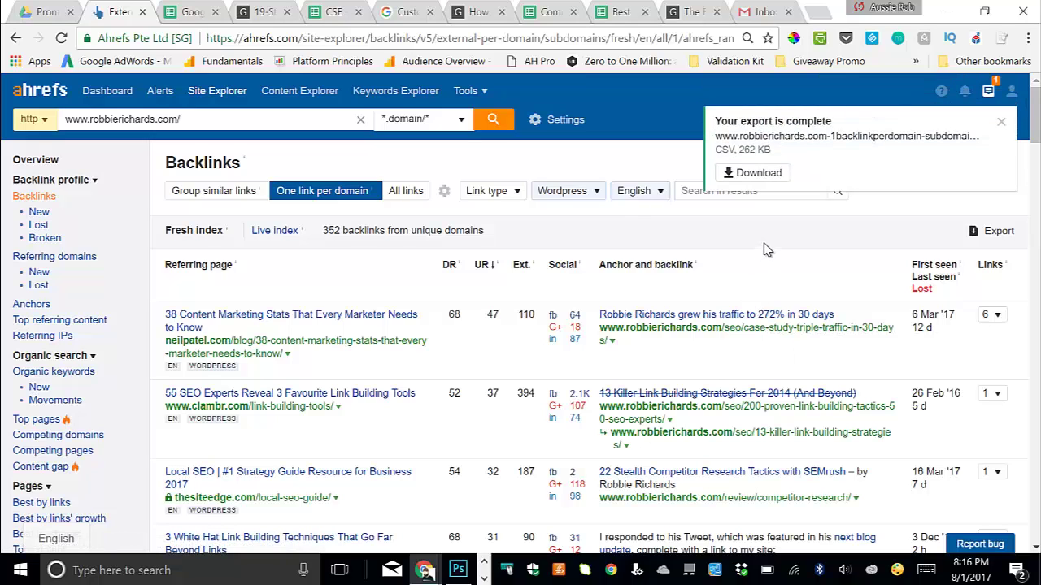
click(774, 177)
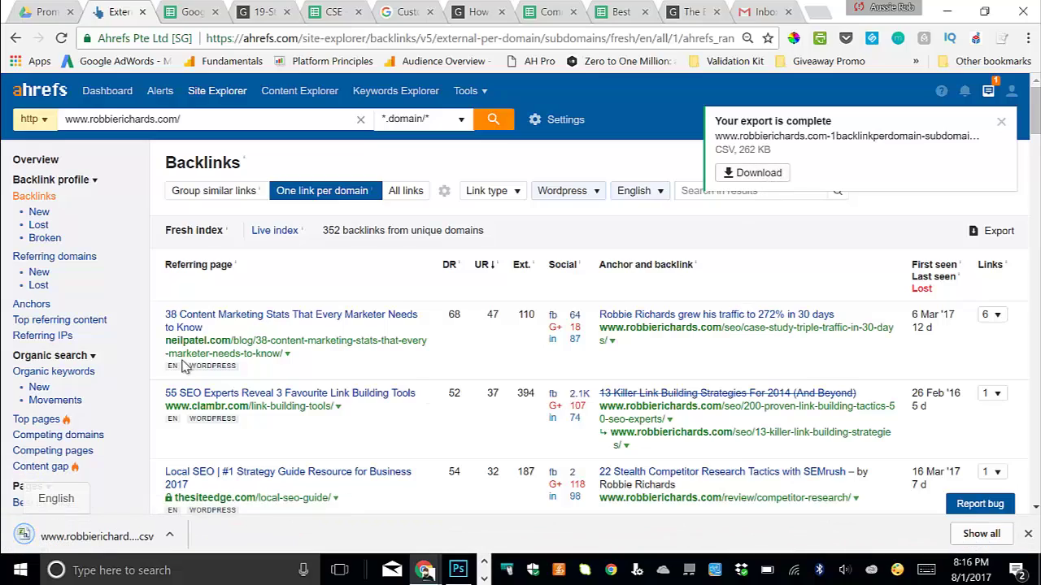
click(97, 533)
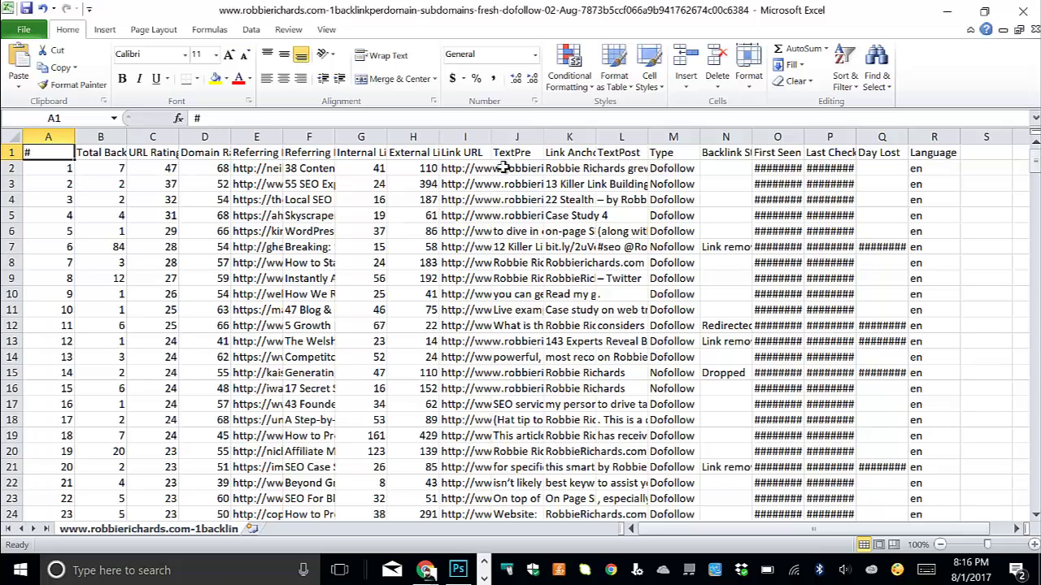
Save the exported workbook as Backlinks2 in CSV (Comma delimited) format in the CSE folder, keeping that format.
click(23, 29)
click(45, 72)
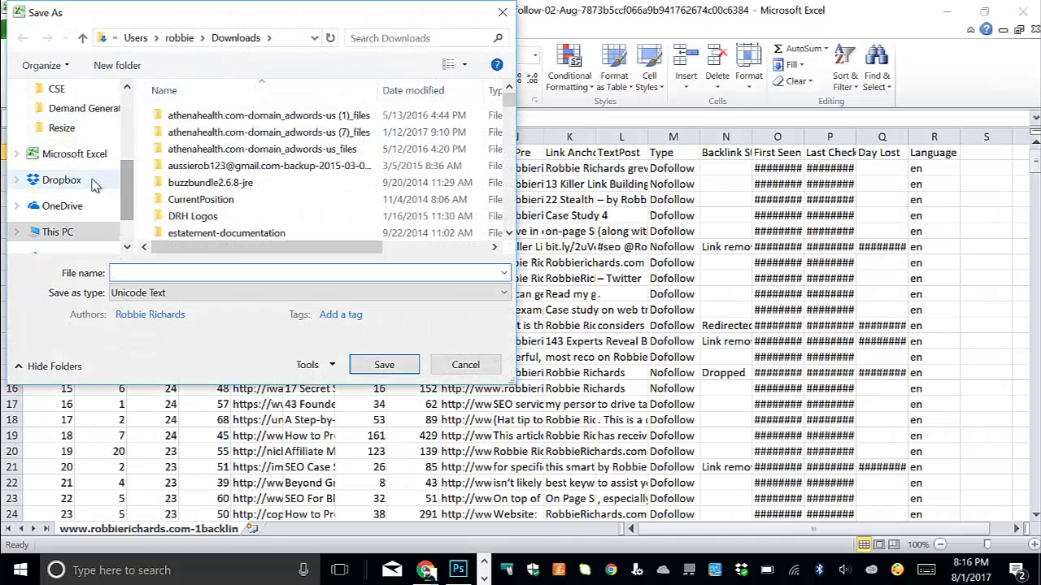
click(140, 292)
click(161, 198)
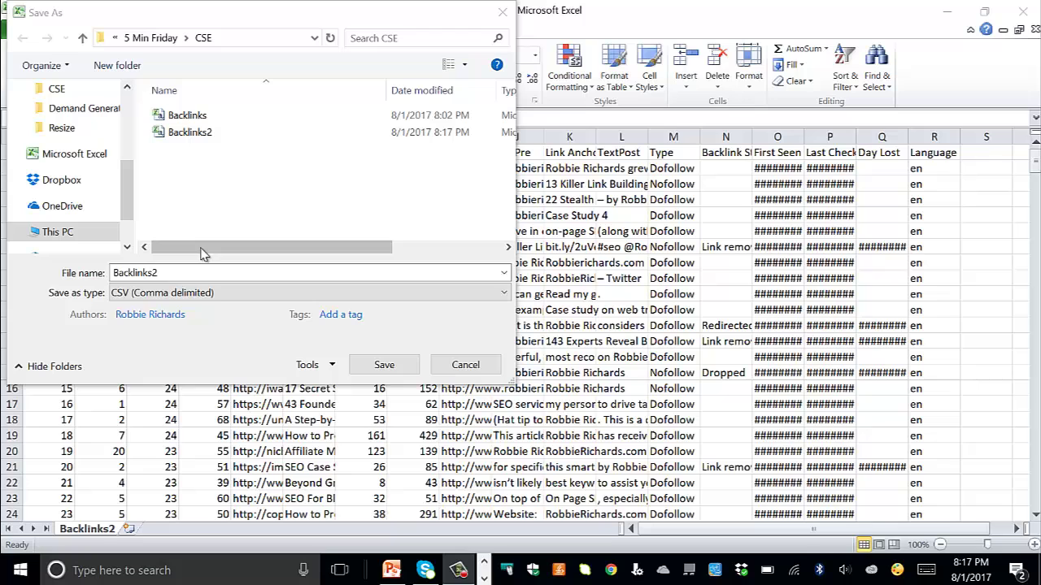
click(386, 367)
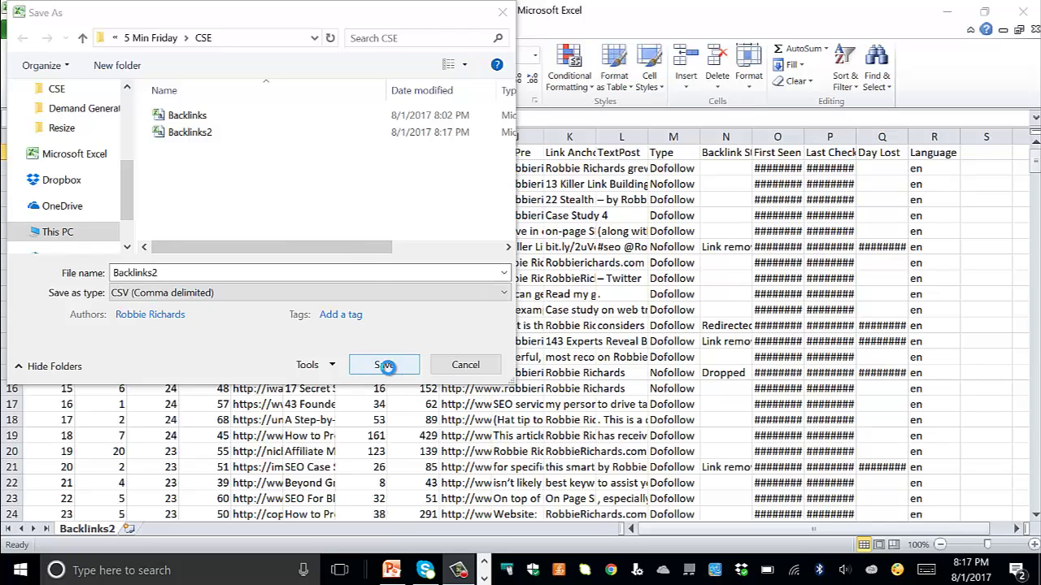
click(567, 293)
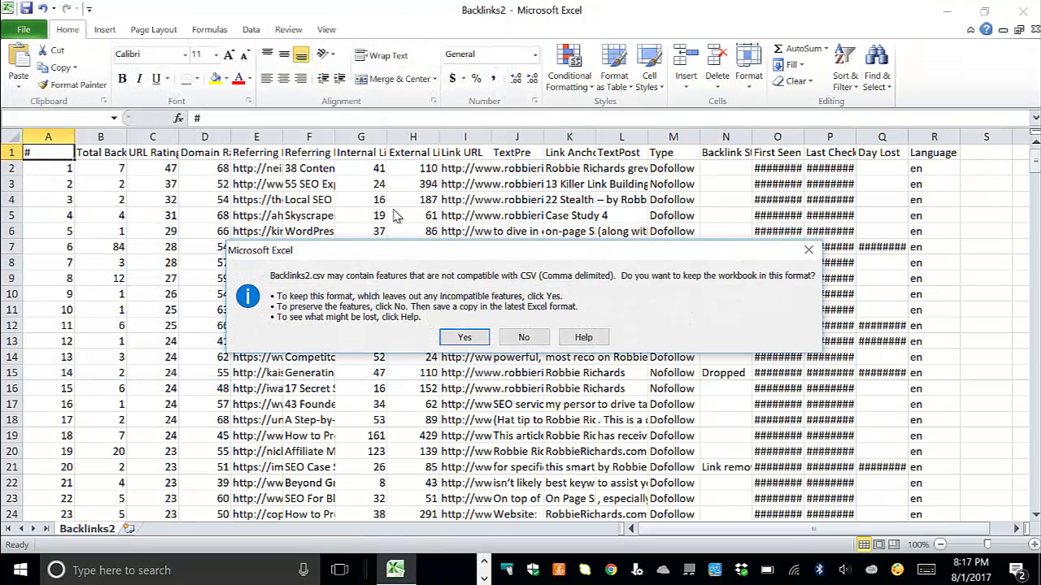
click(464, 337)
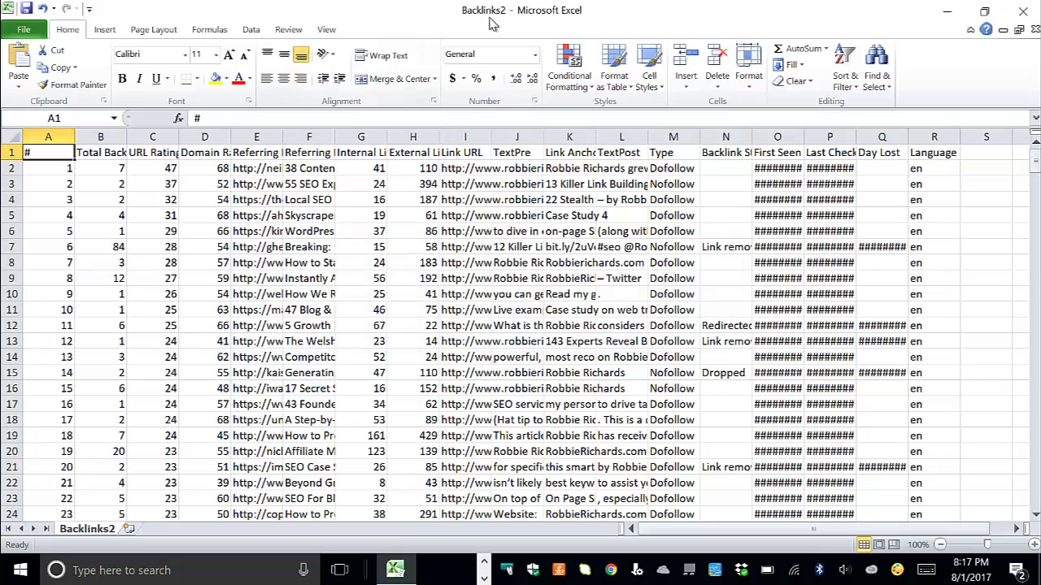
Switch to the Google CSE + Ahrefs spreadsheet and look through its import, First website and More websites sheets.
click(946, 12)
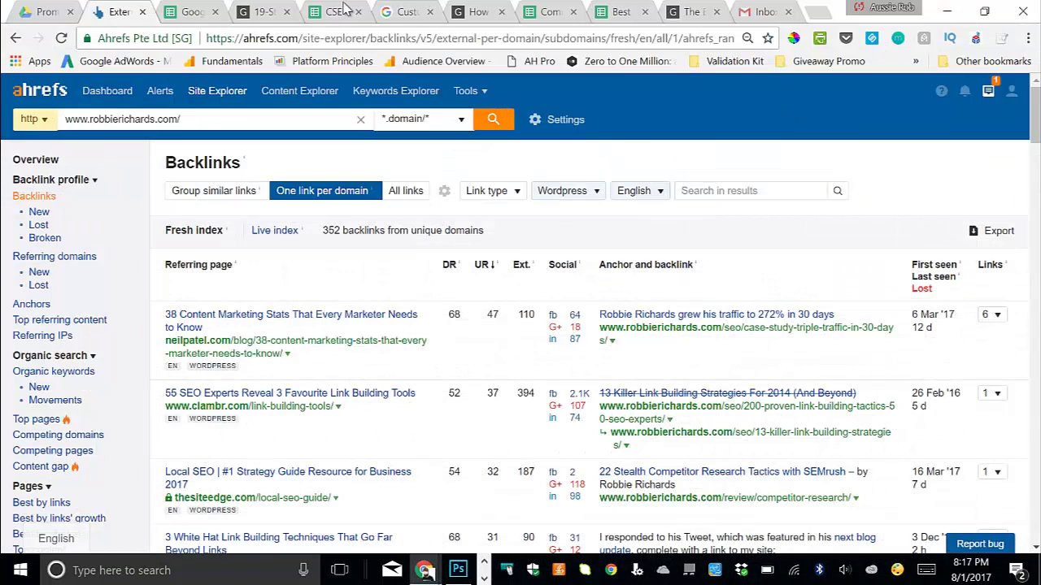
click(192, 11)
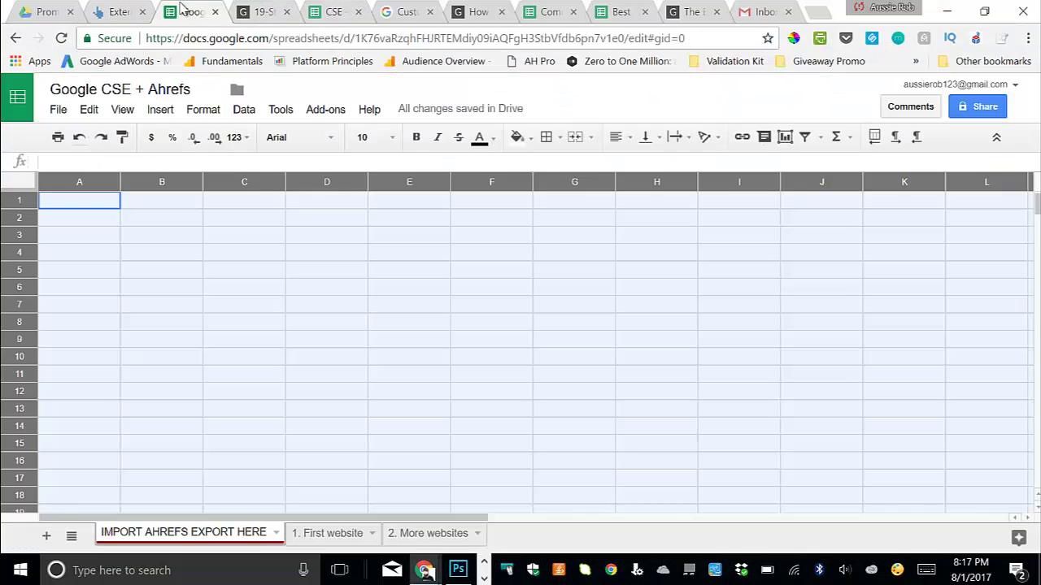
click(180, 223)
click(71, 203)
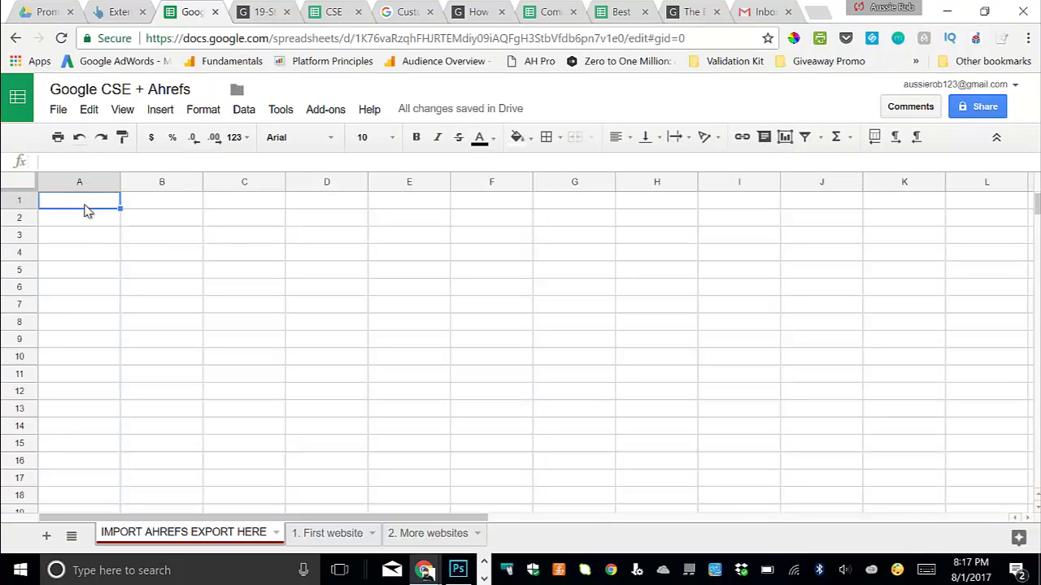
click(317, 533)
click(435, 536)
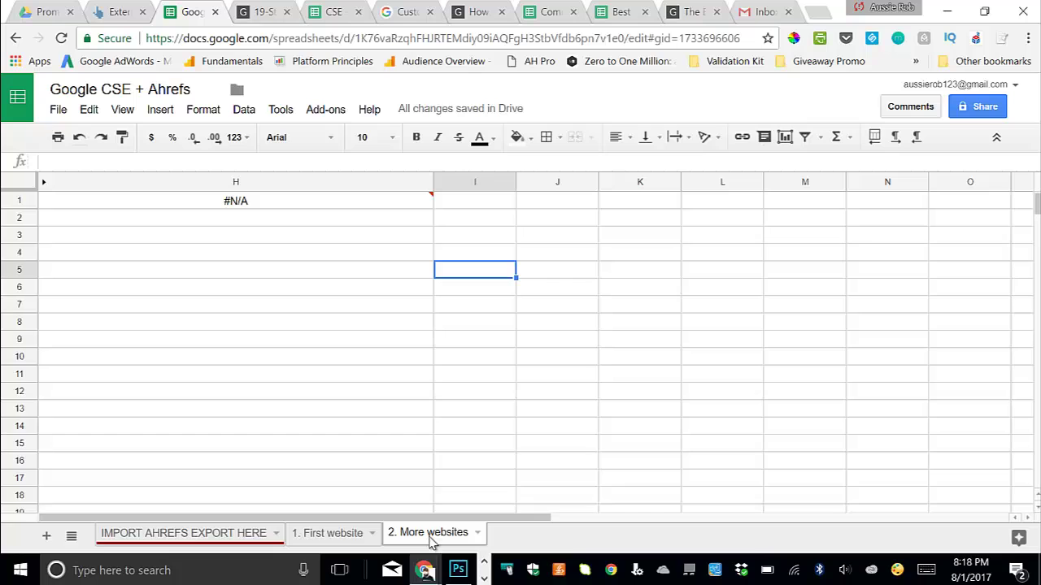
click(236, 533)
click(313, 533)
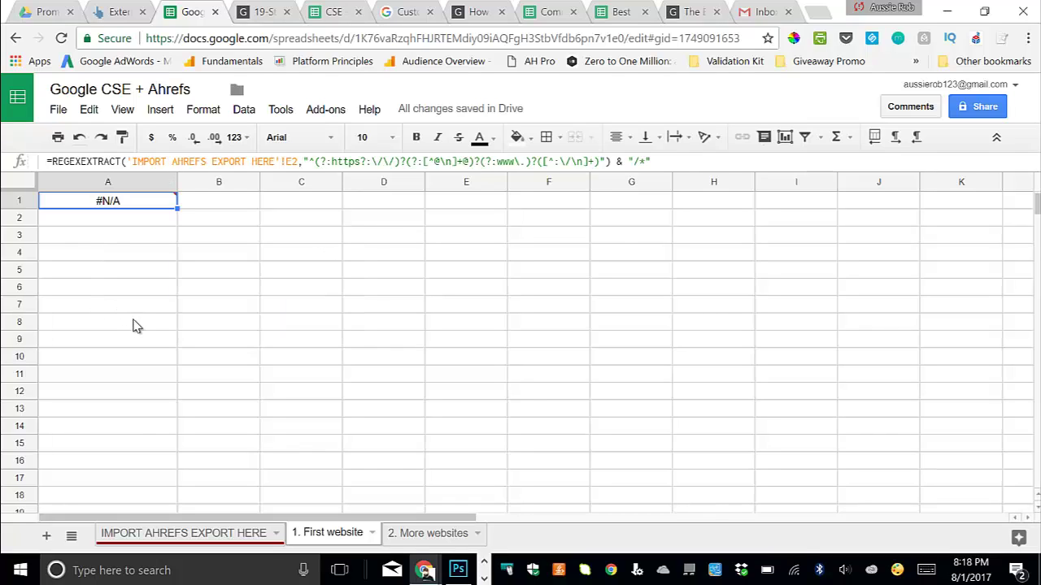
Import Backlinks2.csv from the computer into the IMPORT AHREFS EXPORT HERE sheet, appending rows to the current sheet.
click(159, 532)
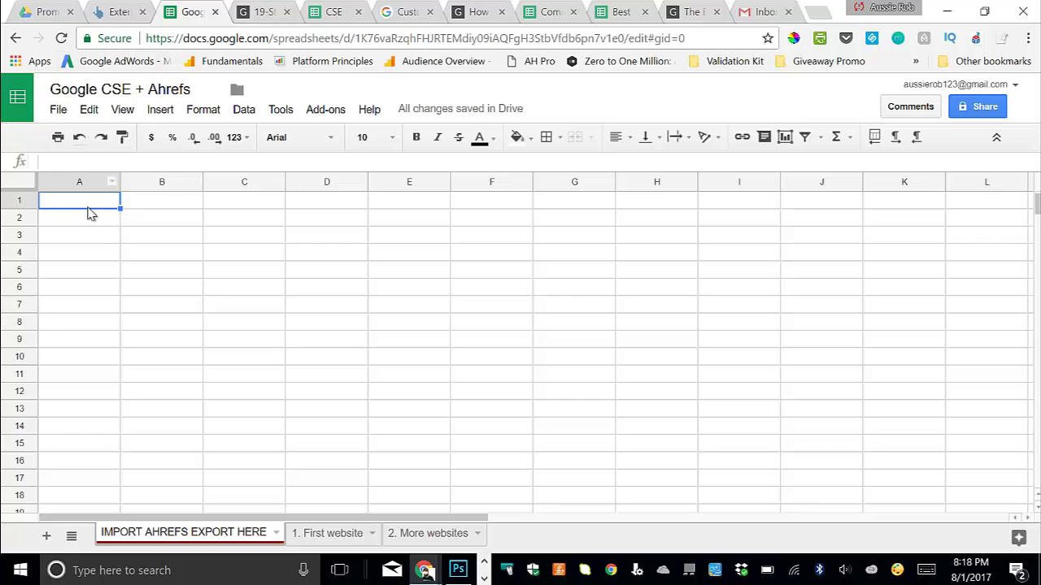
click(81, 239)
double_click(77, 205)
click(57, 111)
click(85, 301)
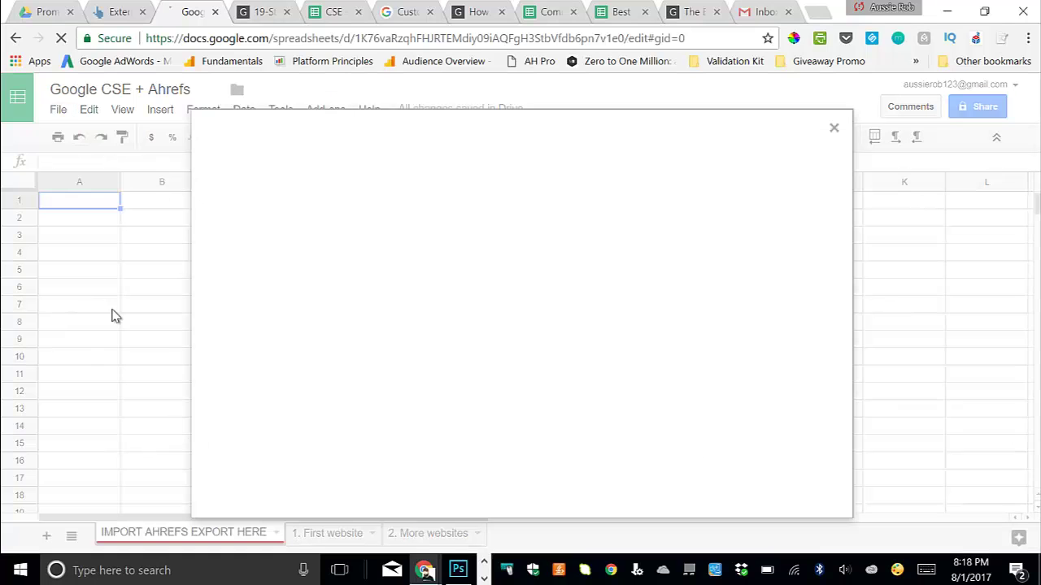
click(498, 173)
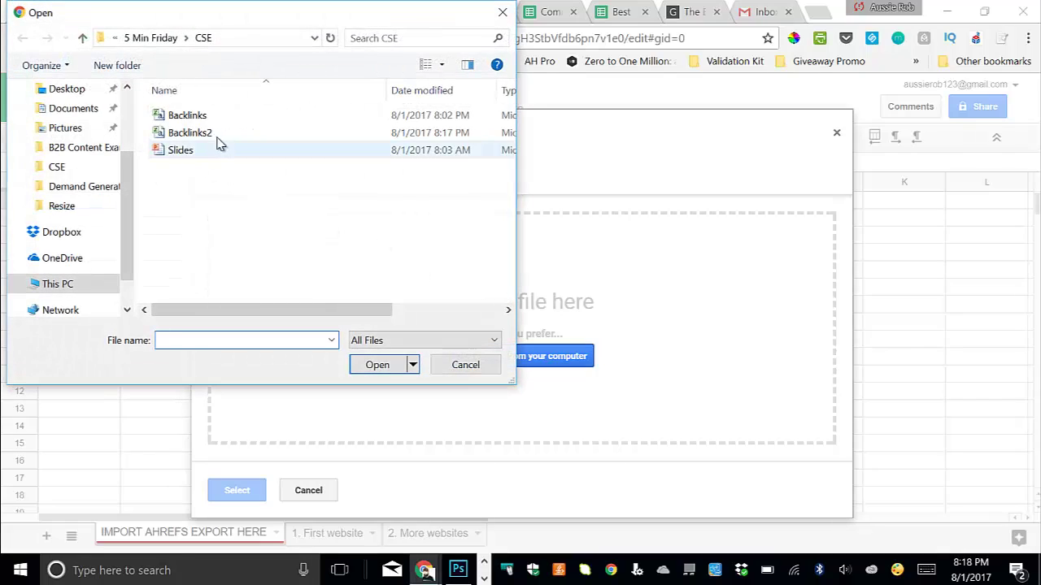
click(216, 135)
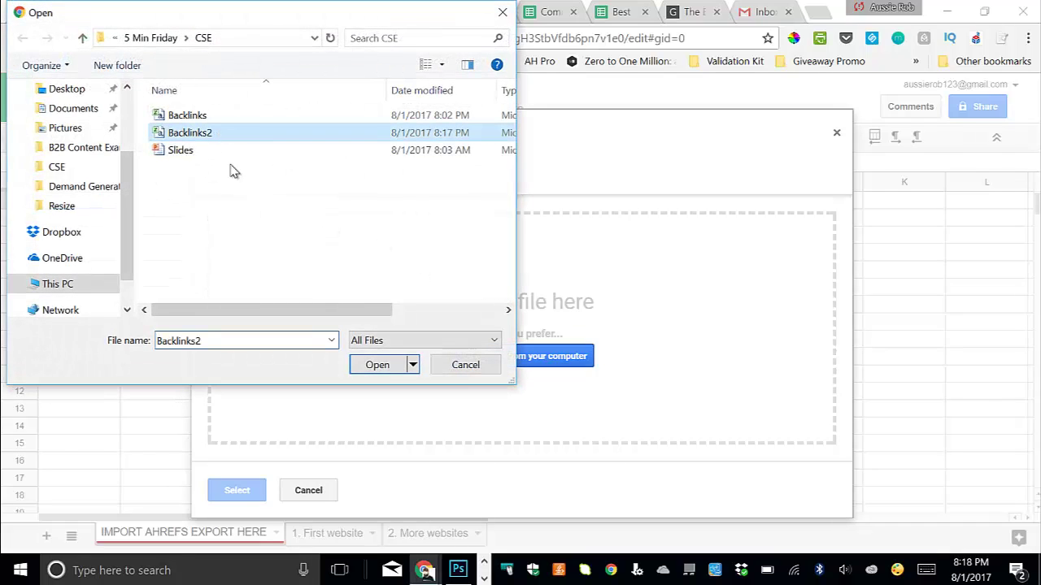
click(375, 366)
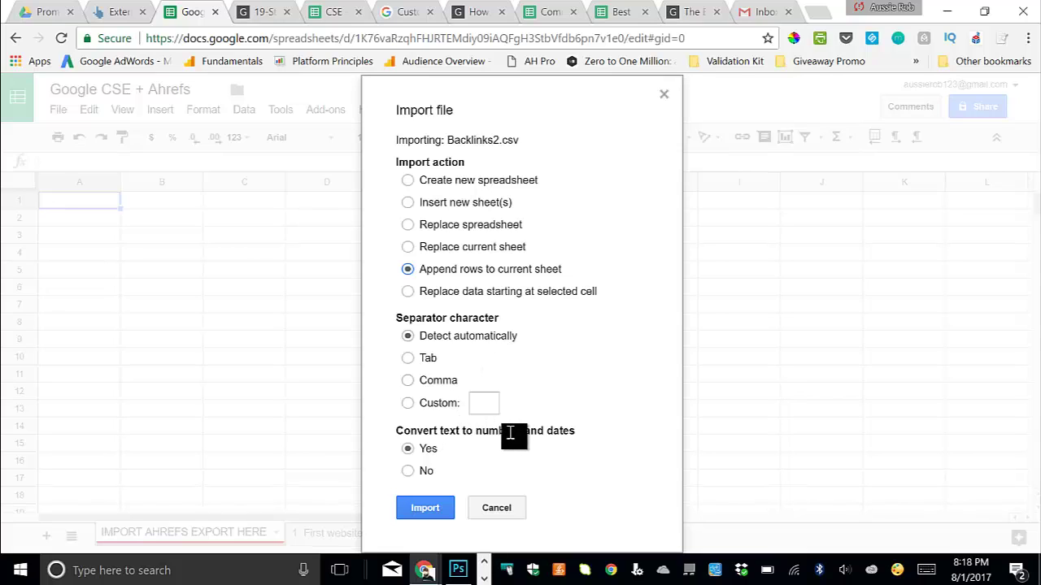
click(439, 505)
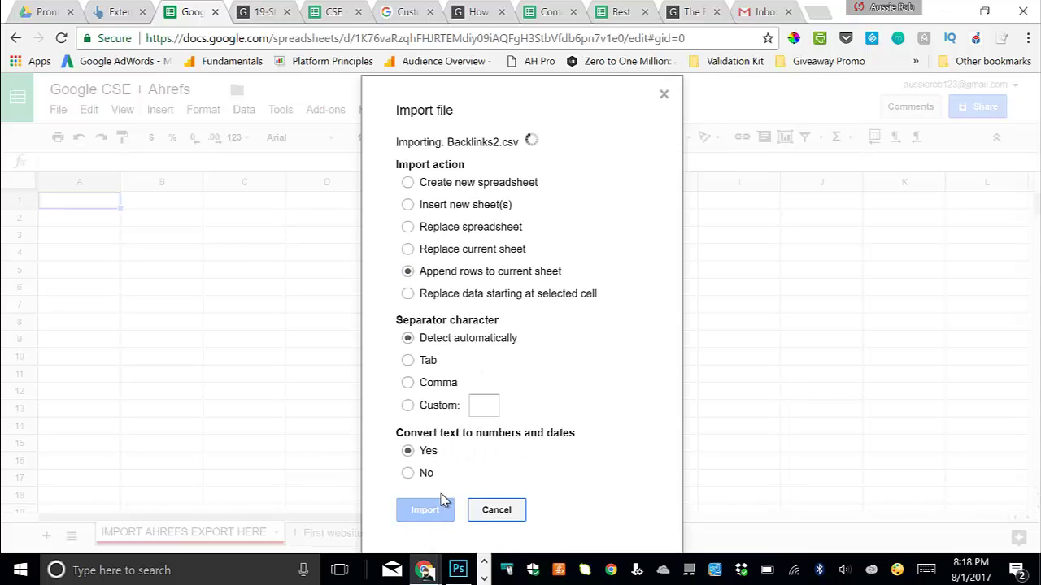
click(439, 506)
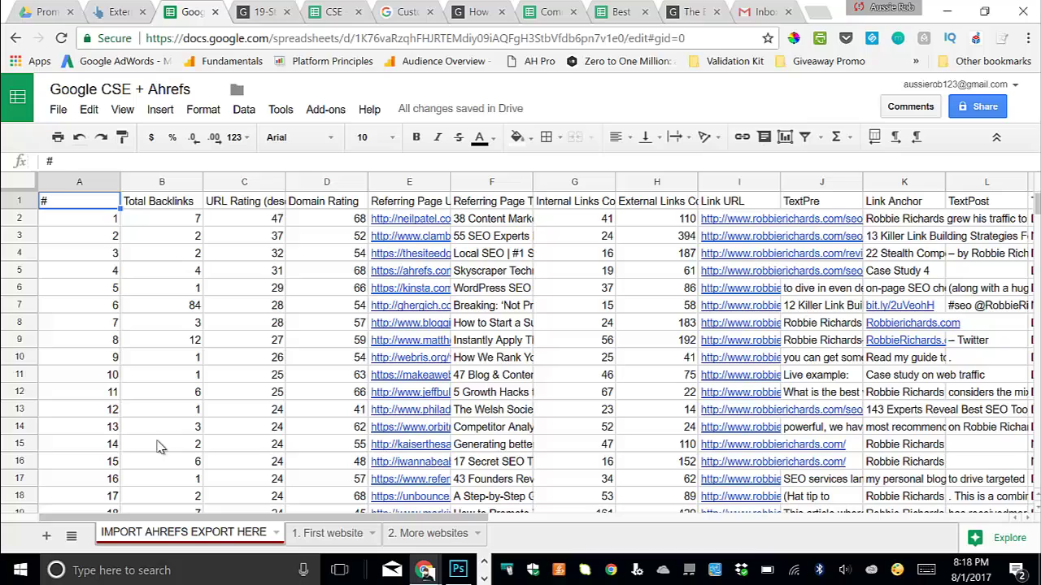
Review the extracted domains in the First website and More websites sheets.
click(318, 535)
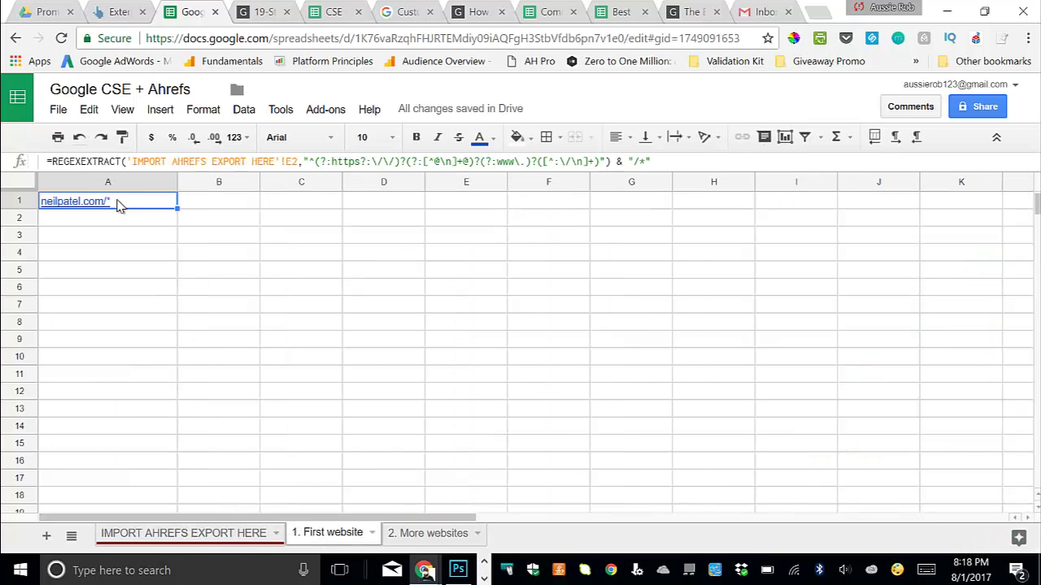
mouse_move(93, 203)
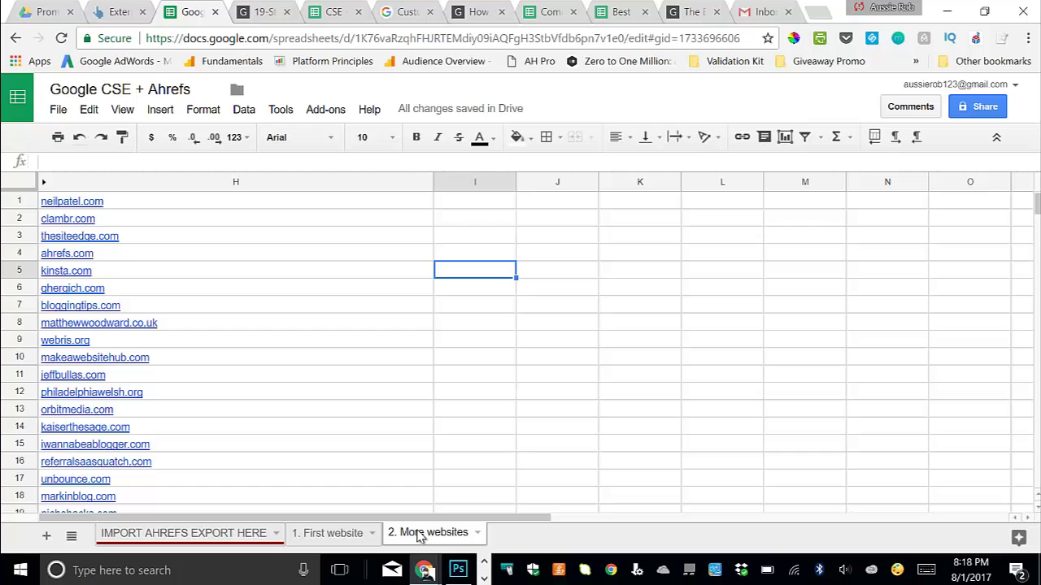
scroll(217, 315, down, 20)
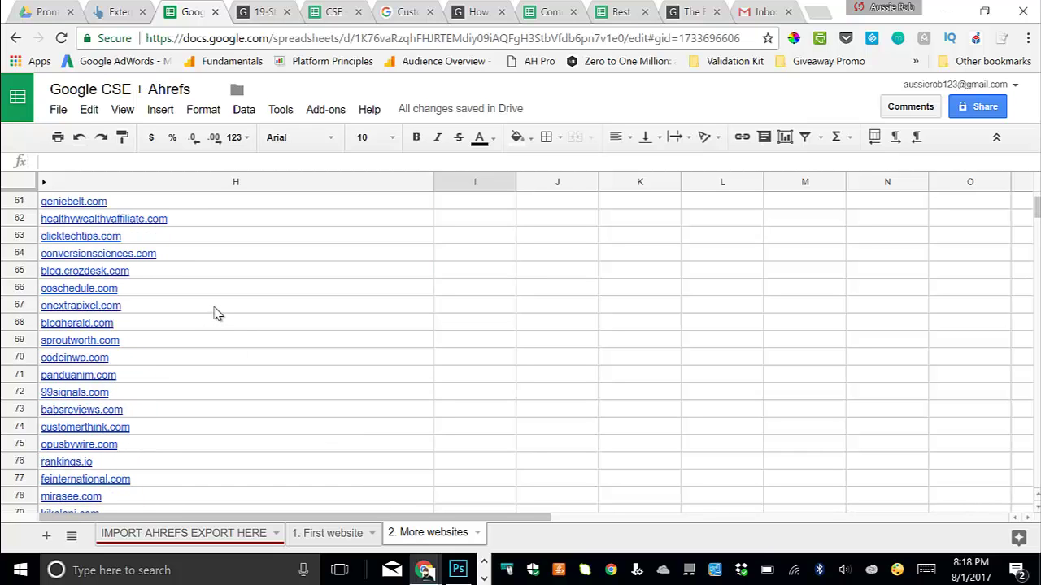
scroll(217, 315, down, 20)
scroll(218, 315, up, 20)
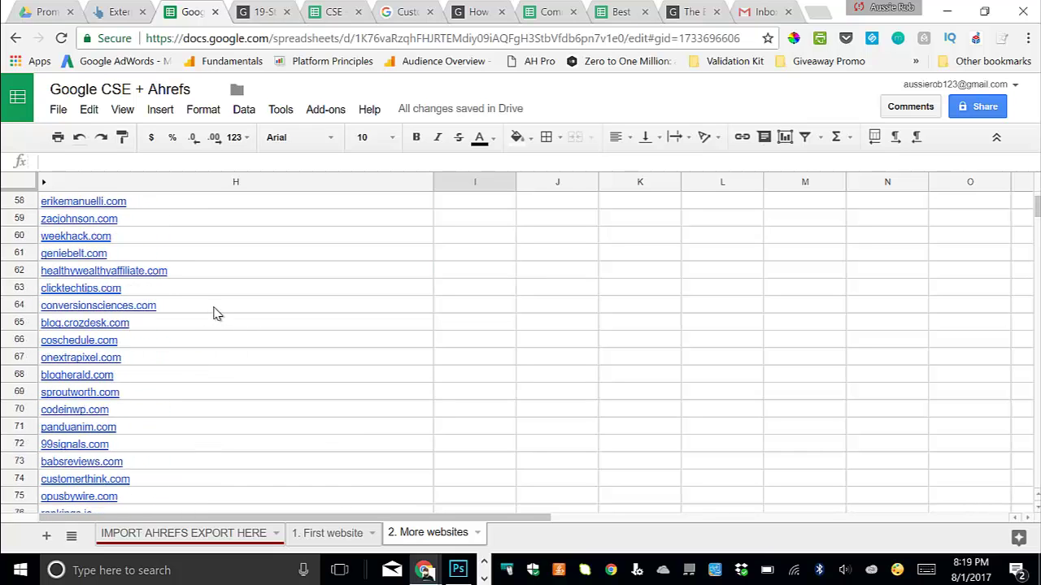
Switch to the Google Custom Search page and start a new search engine.
scroll(217, 315, up, 19)
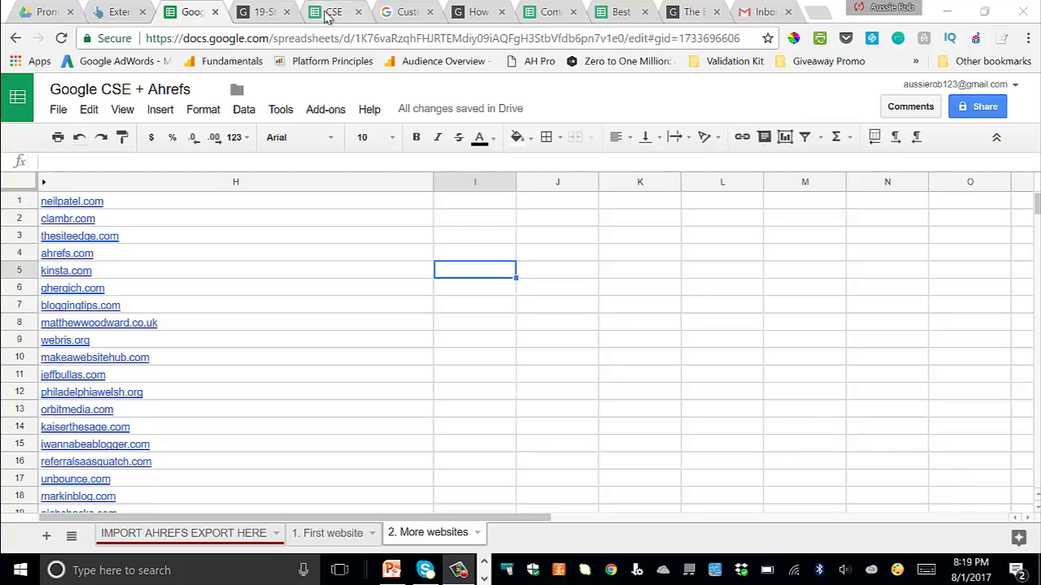
click(407, 11)
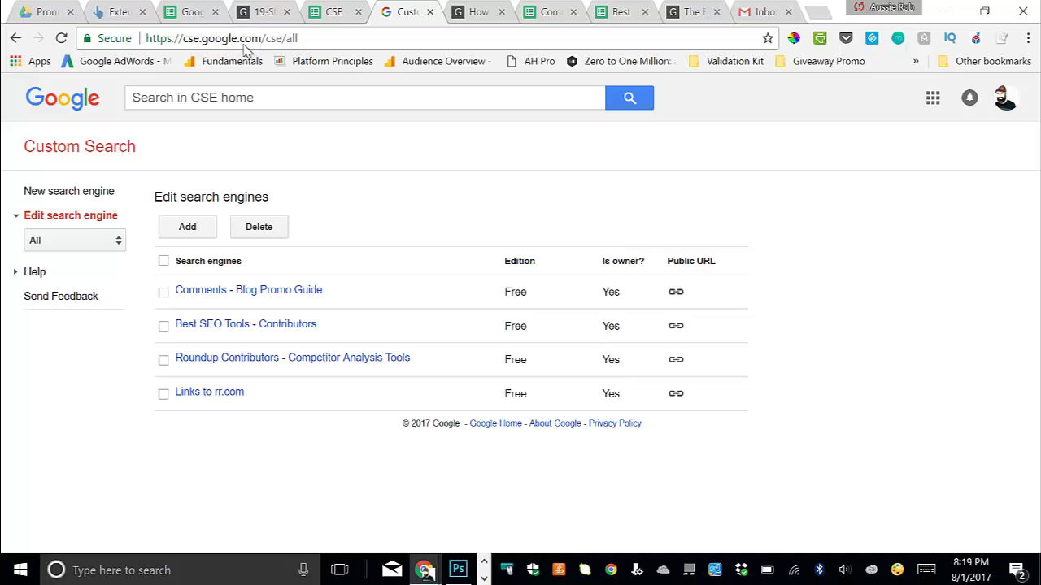
click(187, 230)
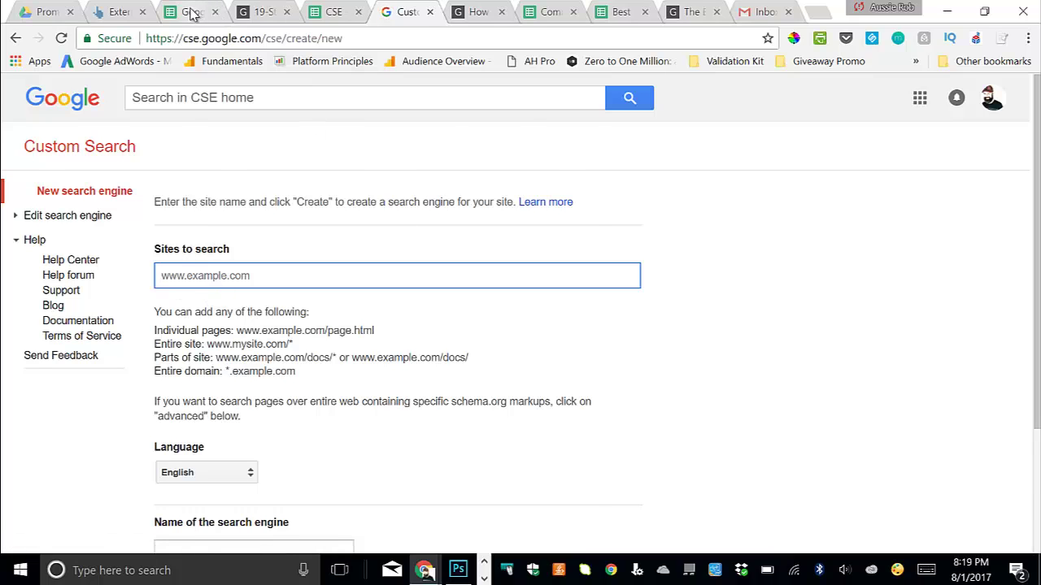
Copy the domain in cell A1 of the First website sheet into the new engine's sites to search, without the trailing asterisk.
click(192, 11)
click(329, 535)
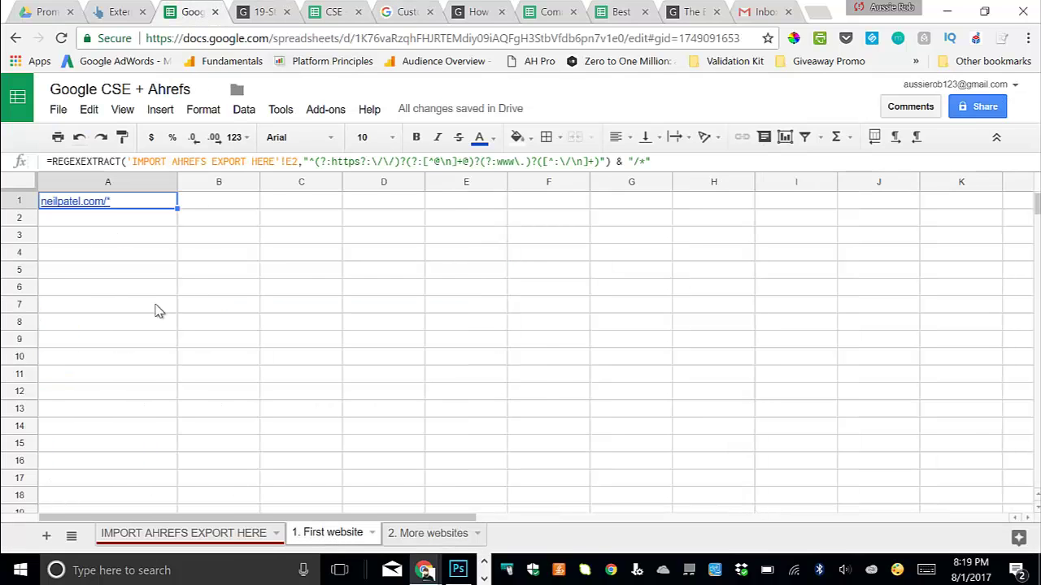
click(137, 252)
click(133, 203)
key(ctrl+c)
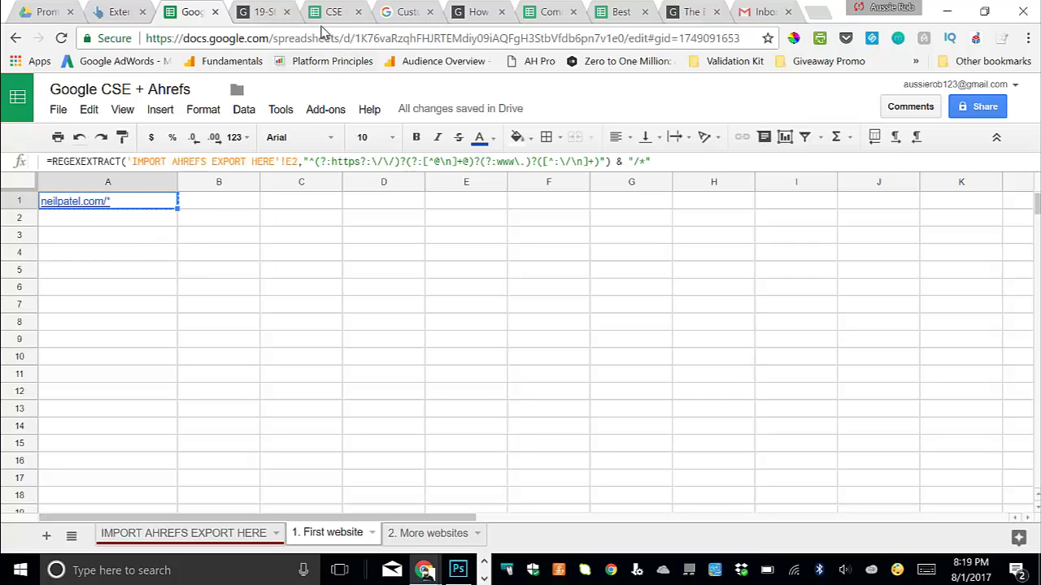
click(411, 16)
key(ctrl+v)
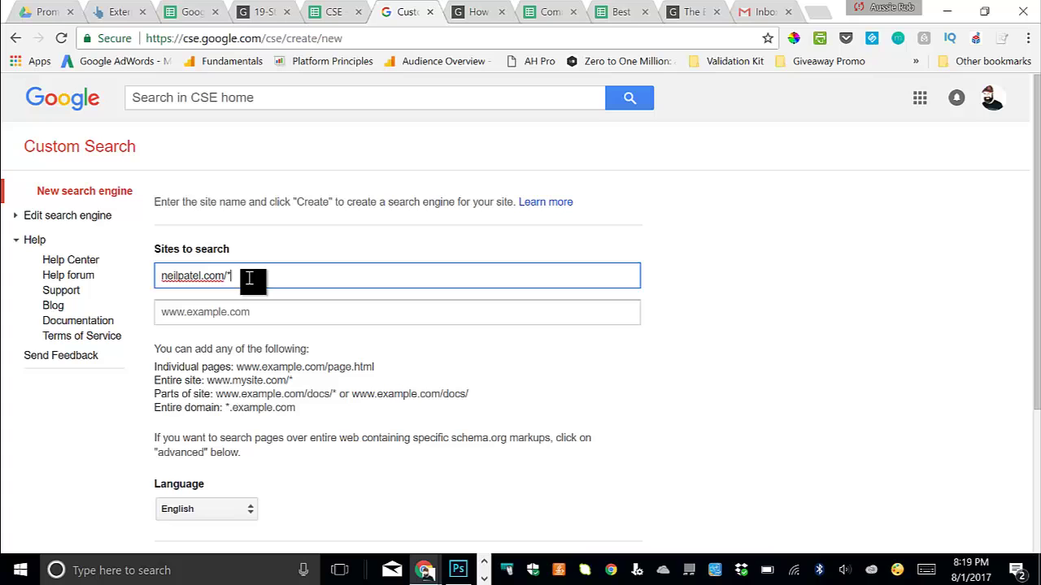
key(BackSpace)
Name the search engine Test and create it.
click(752, 332)
scroll(357, 313, down, 2)
scroll(260, 328, down, 1)
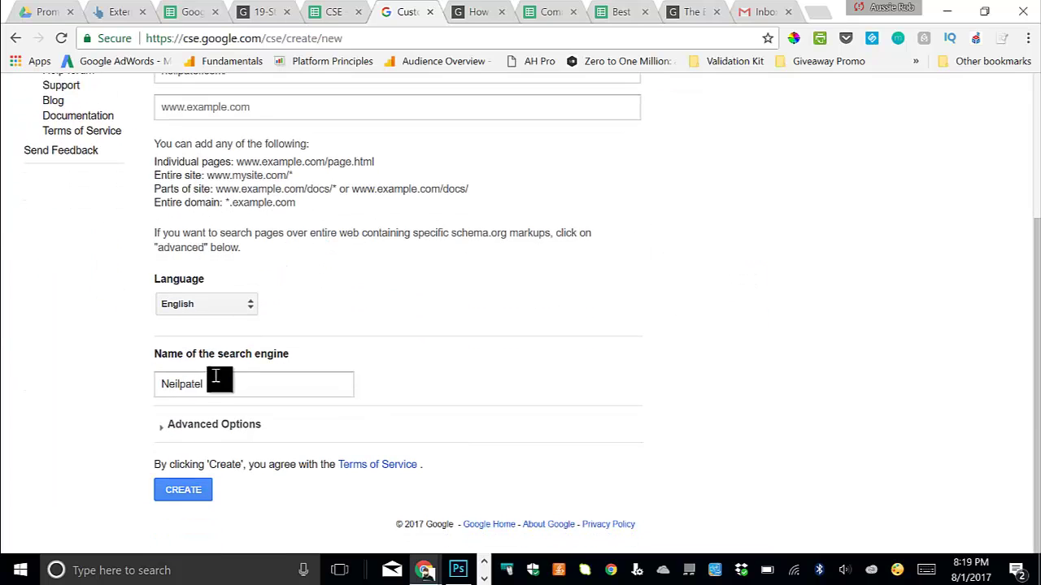
double_click(209, 380)
text(Test)
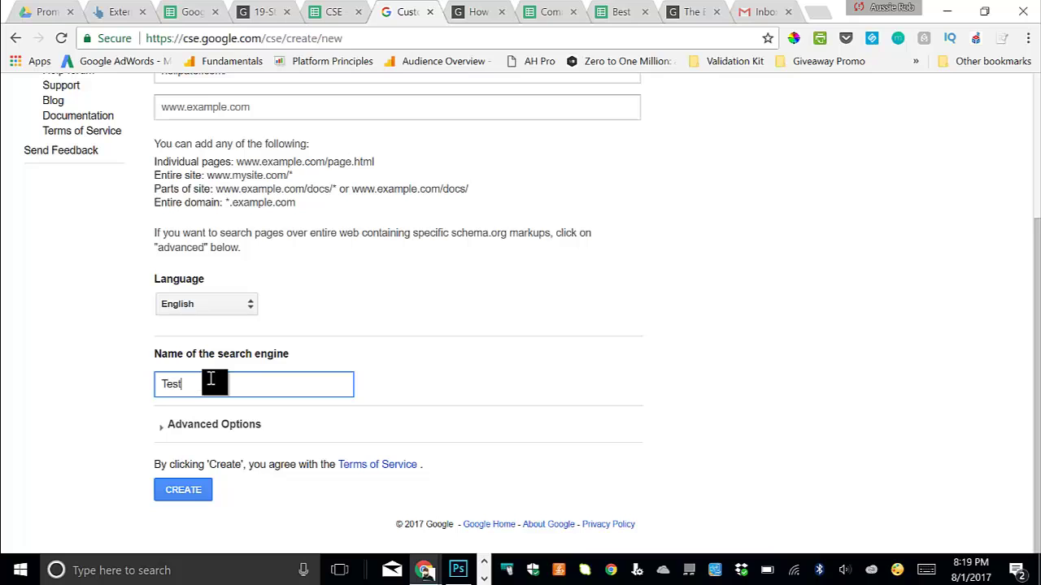
click(180, 491)
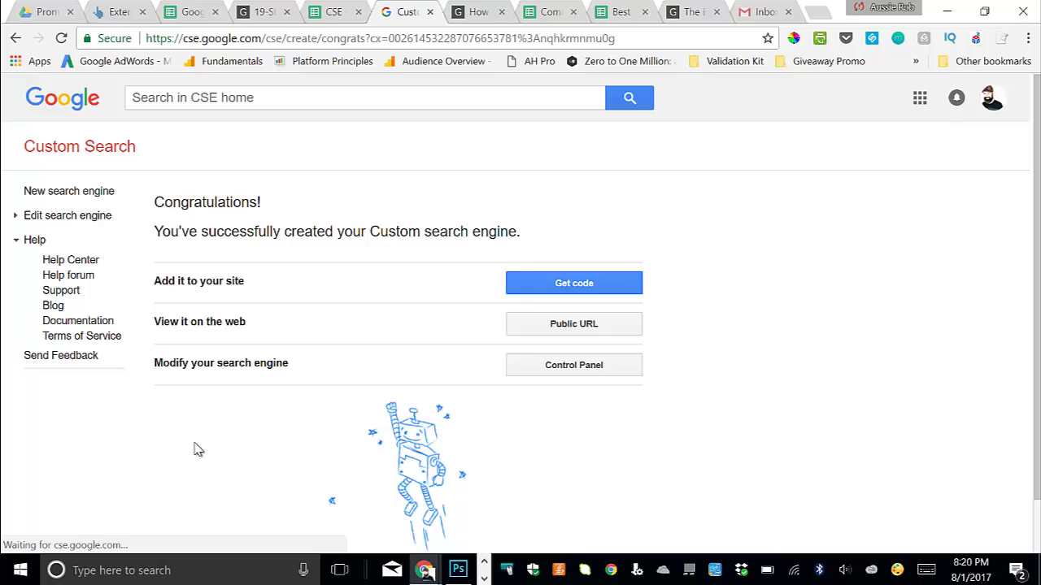
Open the Test search engine's setup and start adding sites to search in bulk.
click(70, 150)
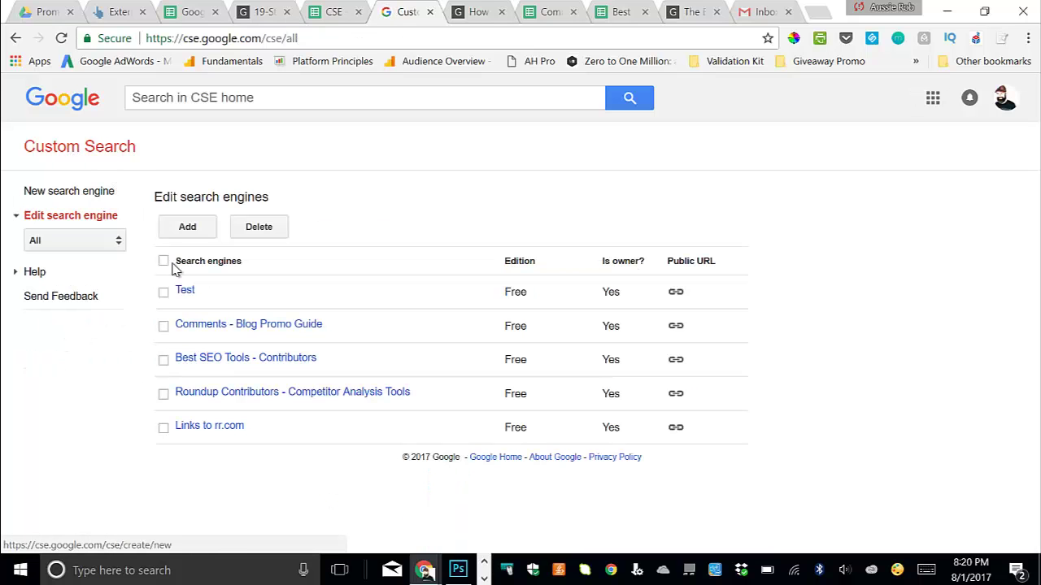
click(184, 291)
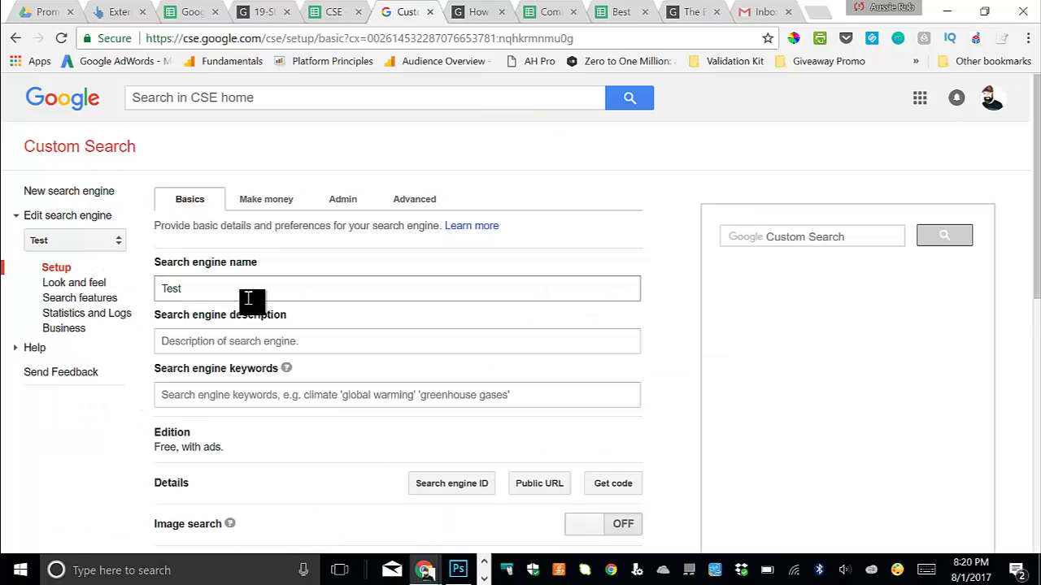
scroll(248, 299, down, 5)
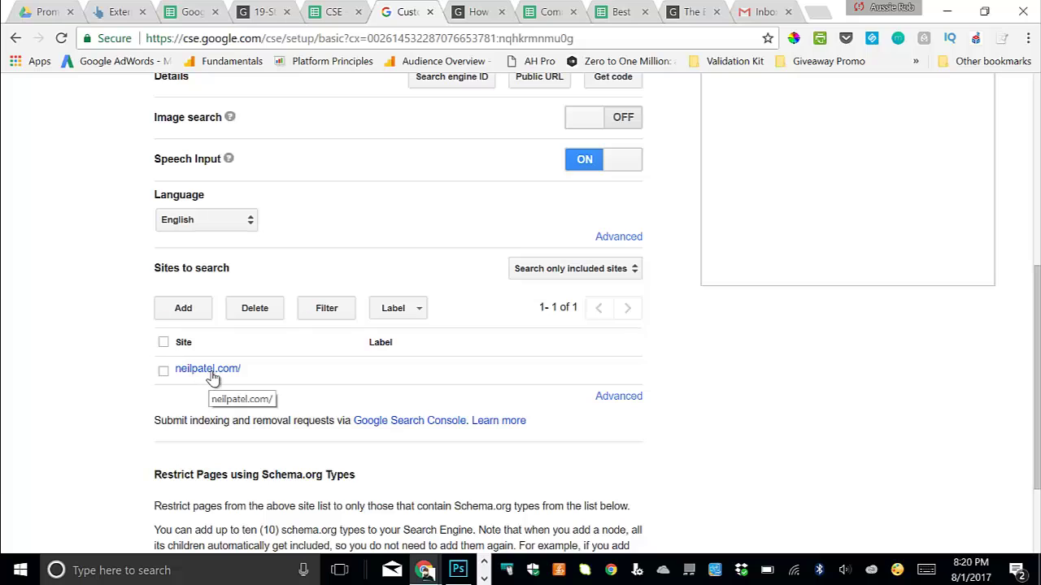
scroll(213, 379, down, 1)
scroll(216, 378, up, 1)
click(186, 313)
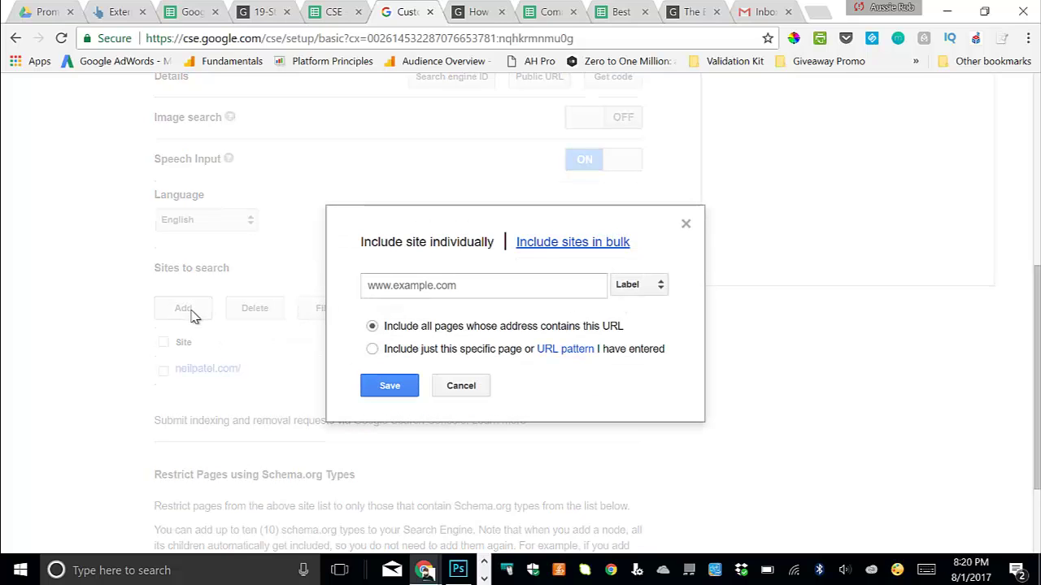
click(546, 249)
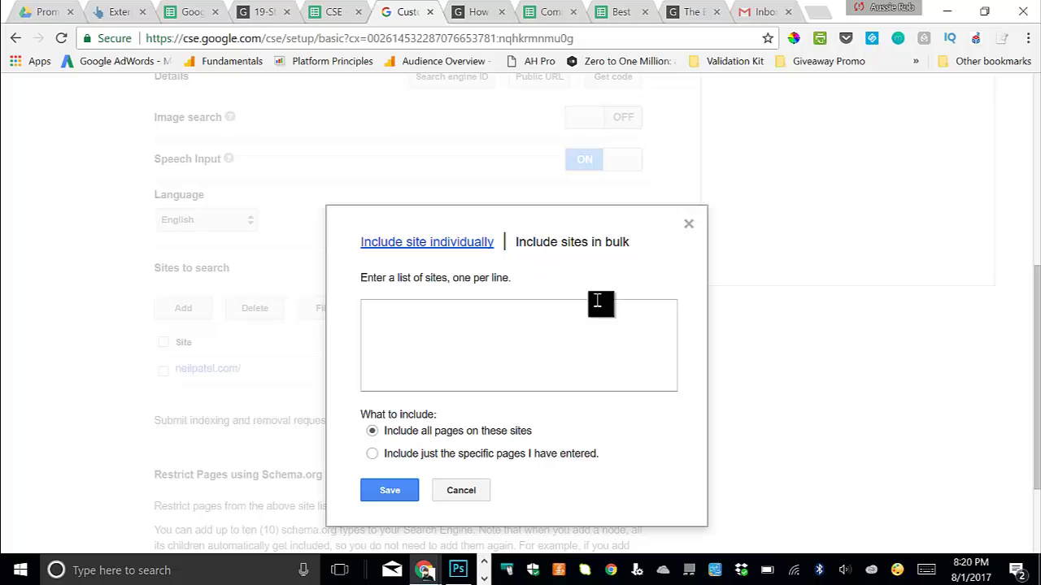
click(469, 327)
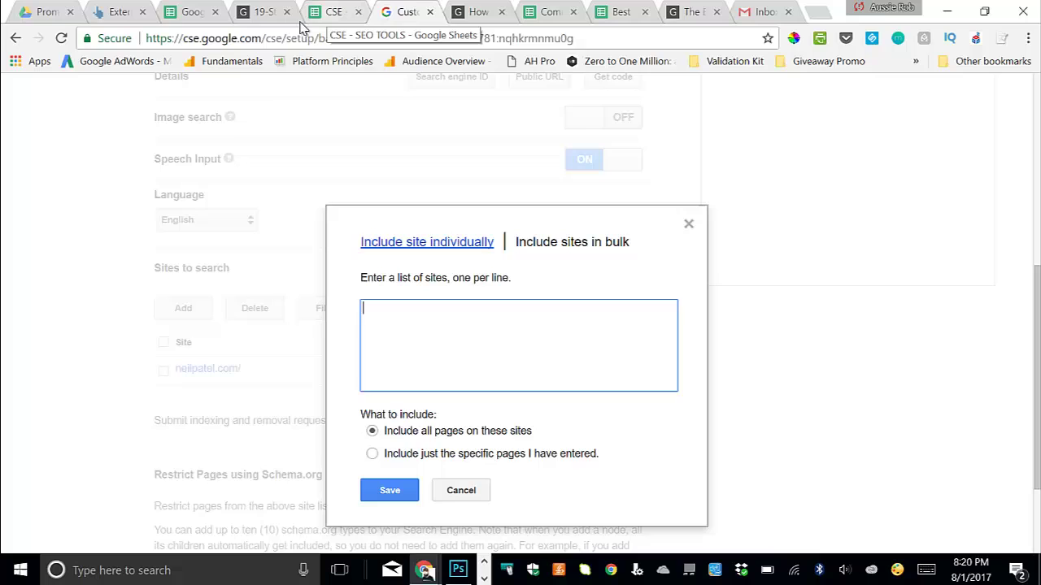
Copy the whole domain list in column H of the More websites sheet in the Google CSE + Ahrefs spreadsheet.
click(187, 18)
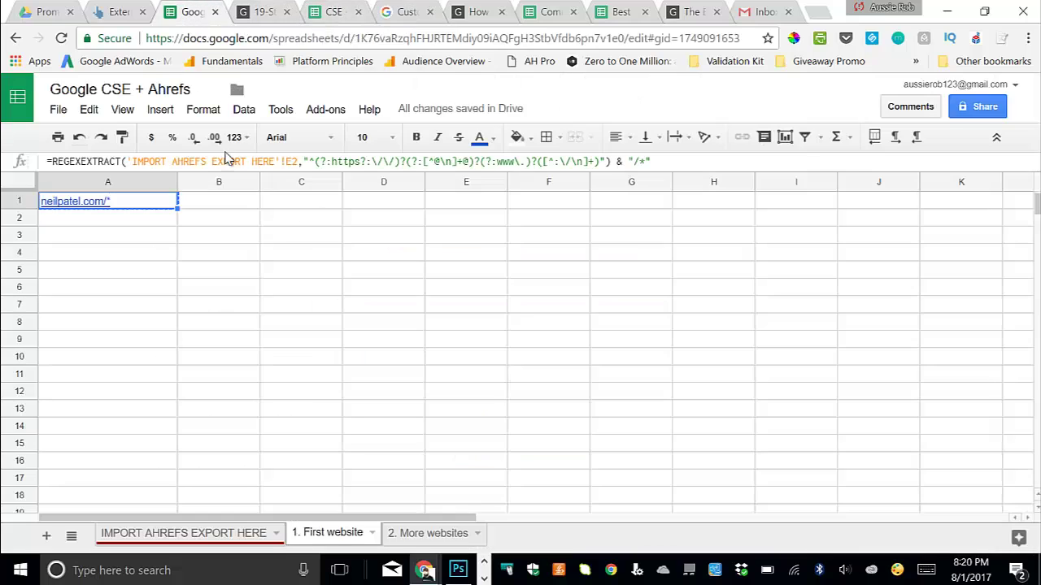
click(440, 532)
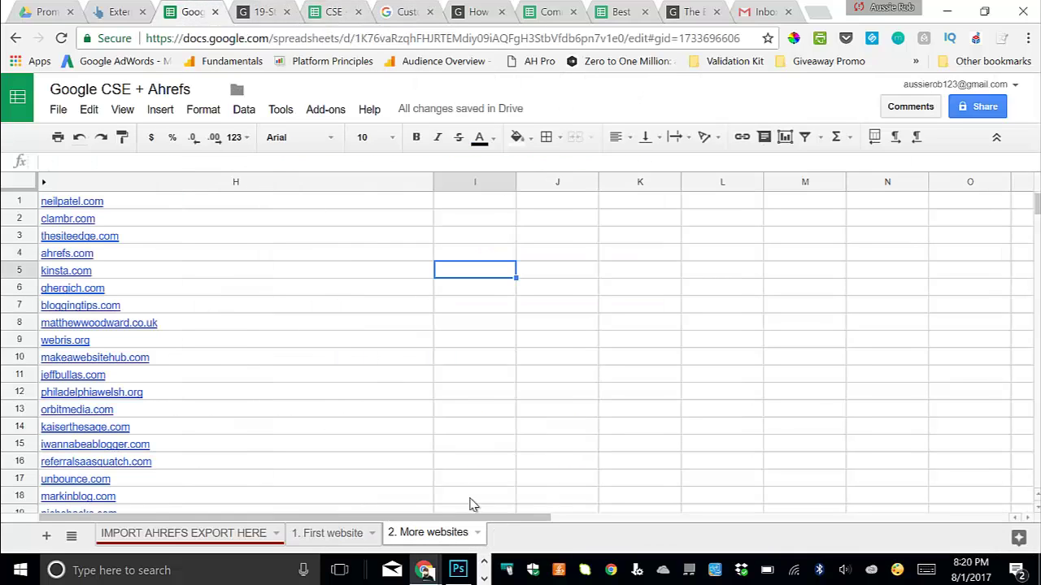
click(229, 190)
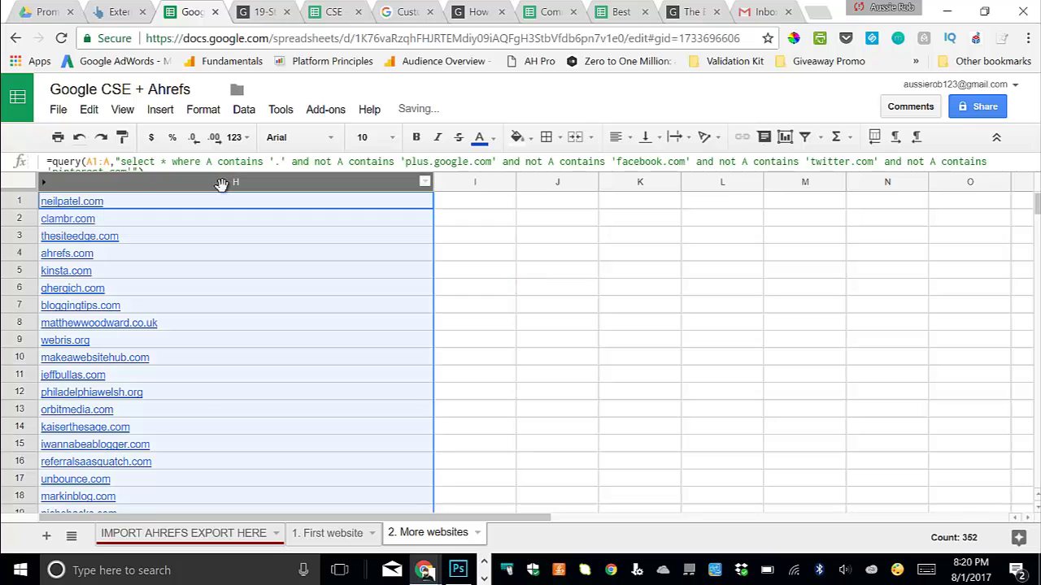
key(ctrl+c)
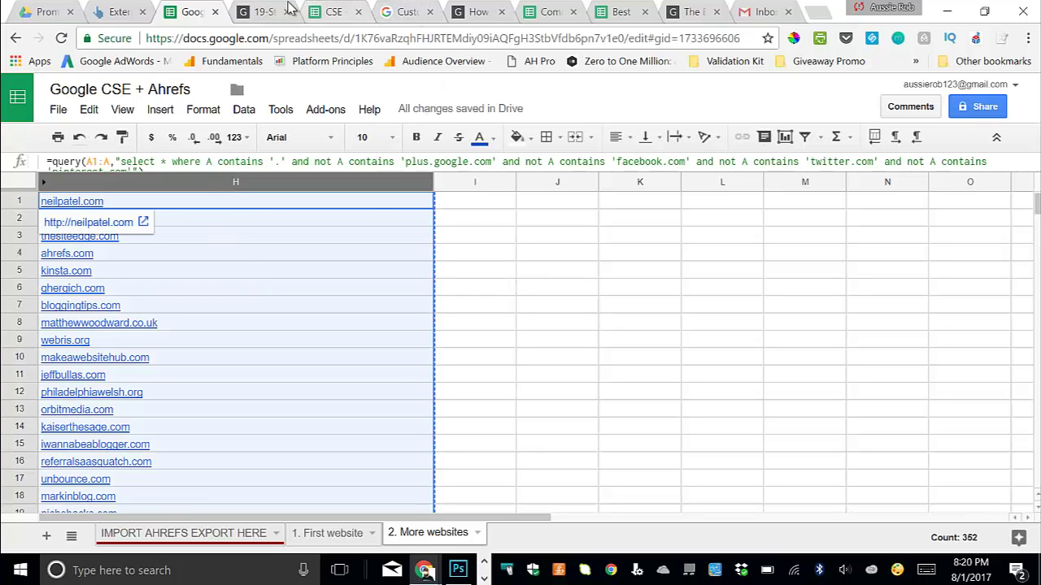
Paste the domains as plain text into the Test engine's bulk site list and save it with all pages on these sites included.
click(406, 11)
right_click(371, 311)
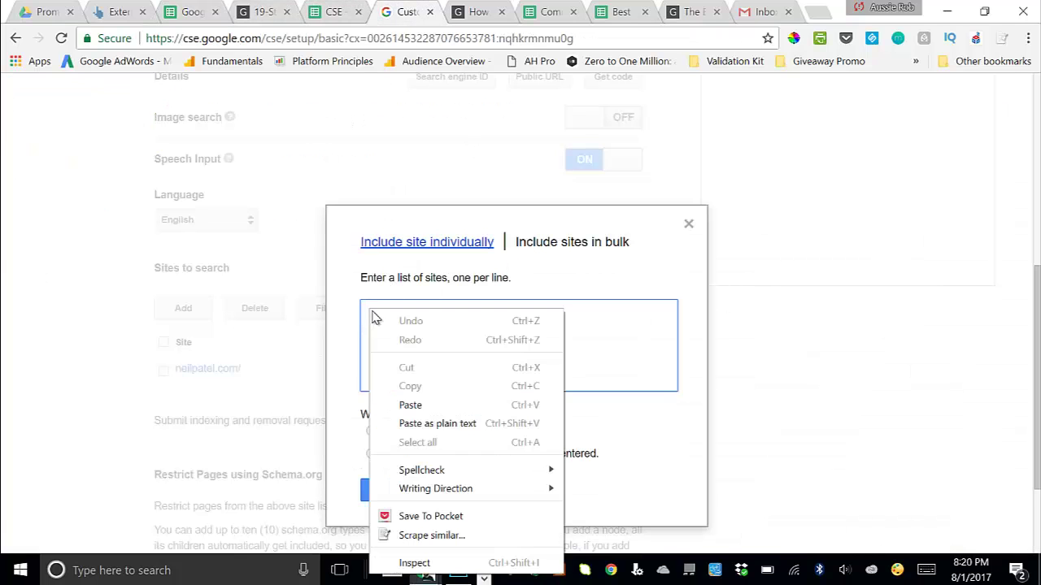
click(432, 424)
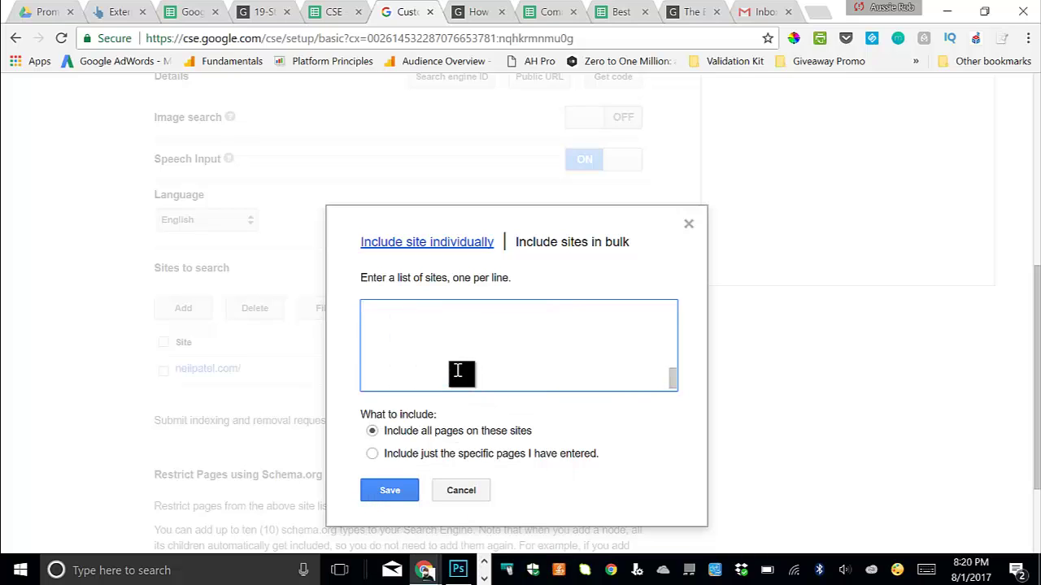
drag(672, 376, 672, 310)
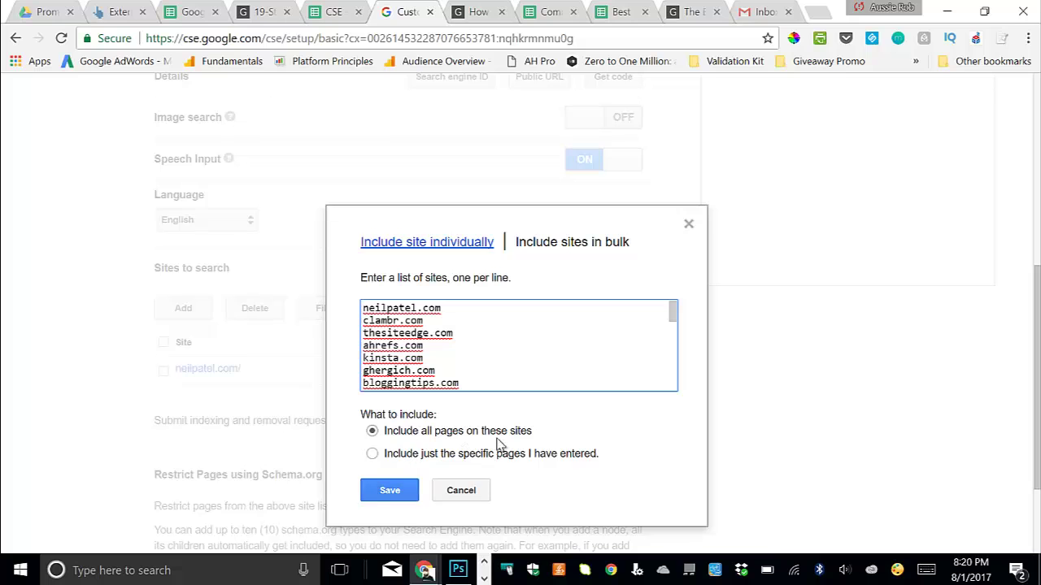
click(396, 493)
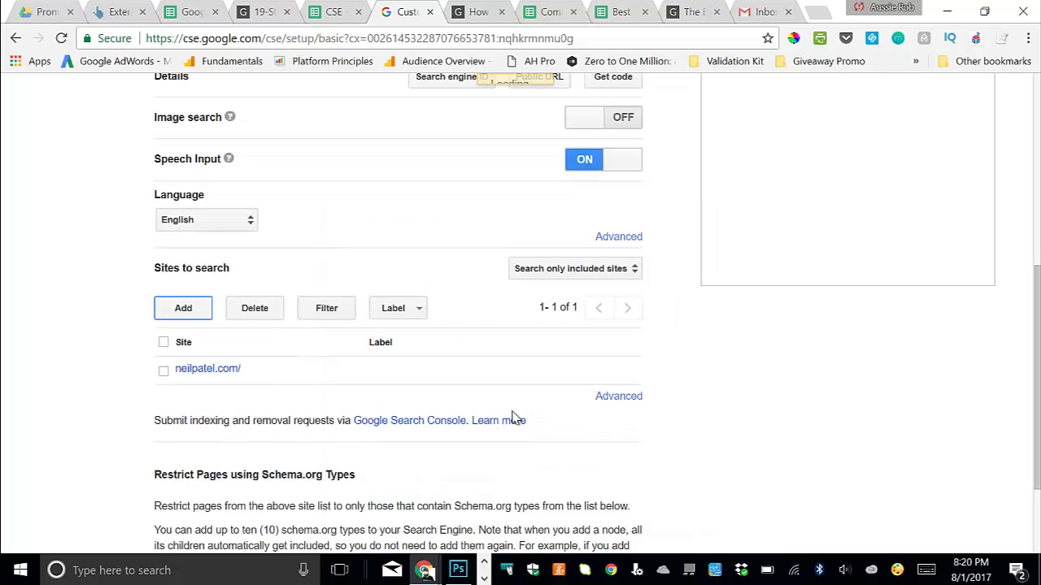
Check the Test engine's updated list of sites to search.
scroll(290, 400, down, 3)
scroll(276, 341, up, 2)
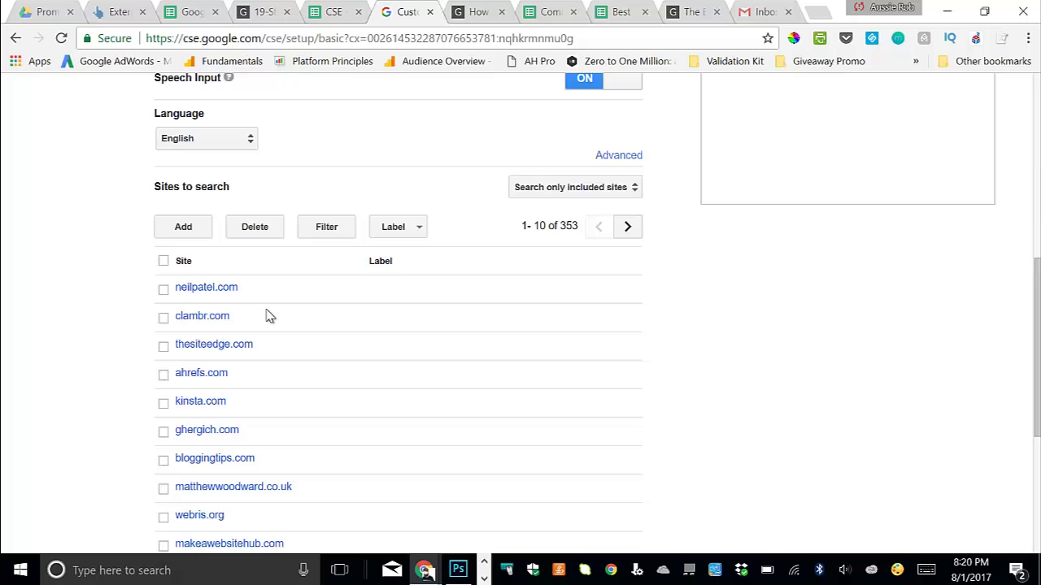
scroll(325, 342, up, 3)
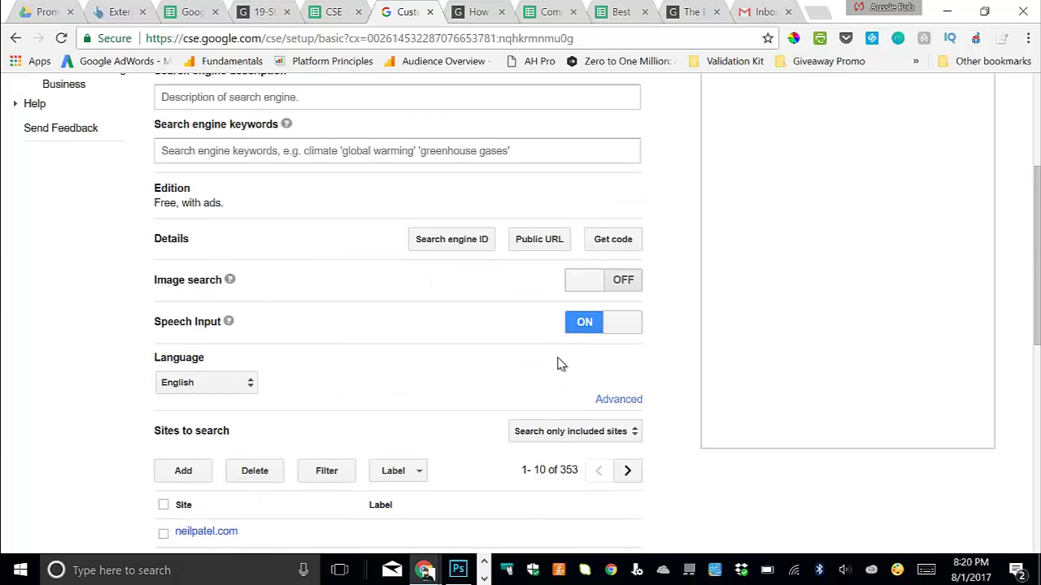
scroll(561, 366, up, 3)
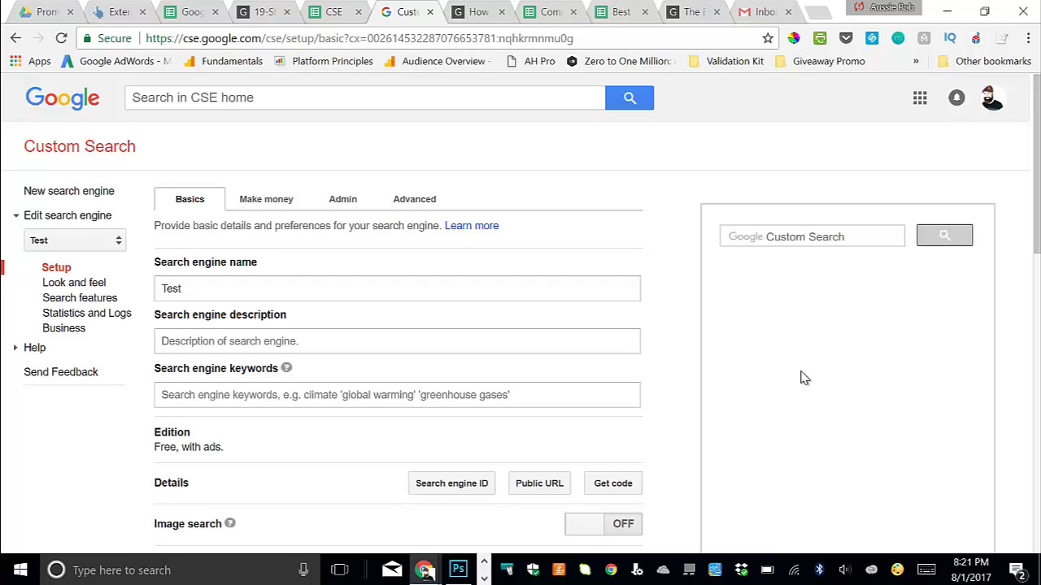
Look at the 19-Step On-Page SEO Checklist article to identify its topic.
click(263, 13)
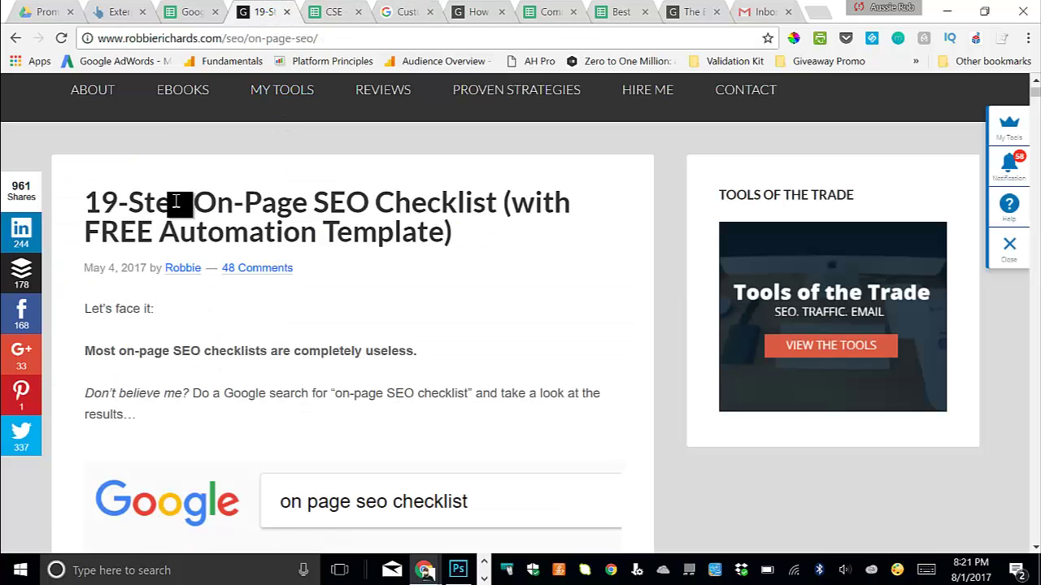
scroll(175, 202, down, 2)
scroll(235, 187, up, 2)
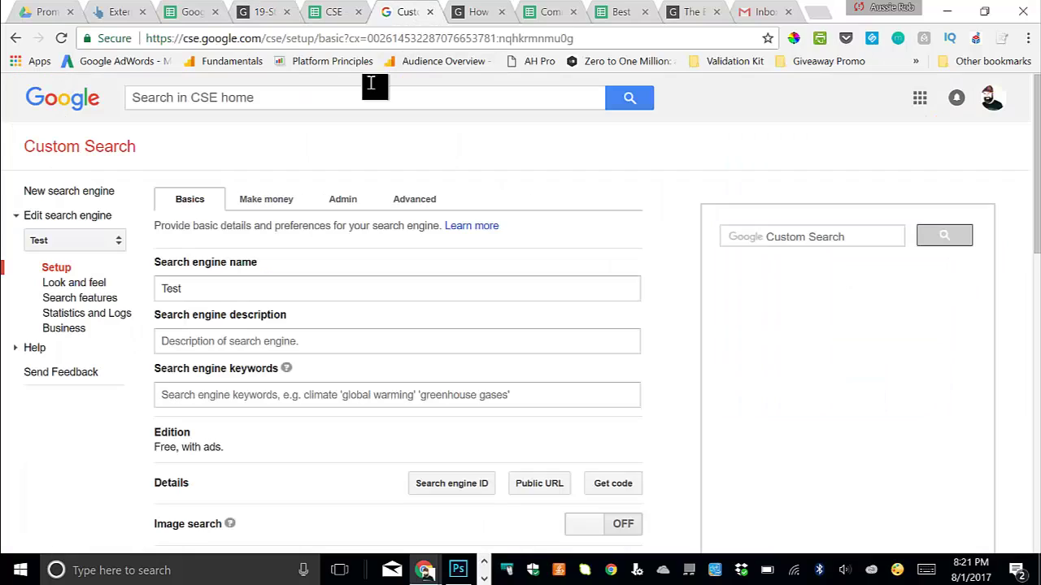
Search the Test engine's preview for on-page SEO and examine the articles from the included sites.
click(404, 11)
click(775, 237)
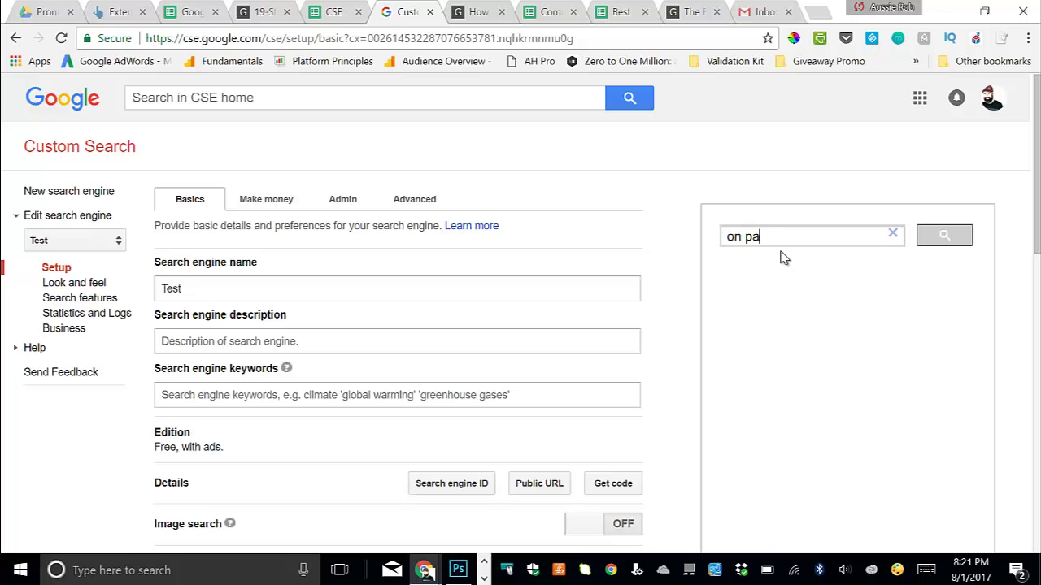
key(Return)
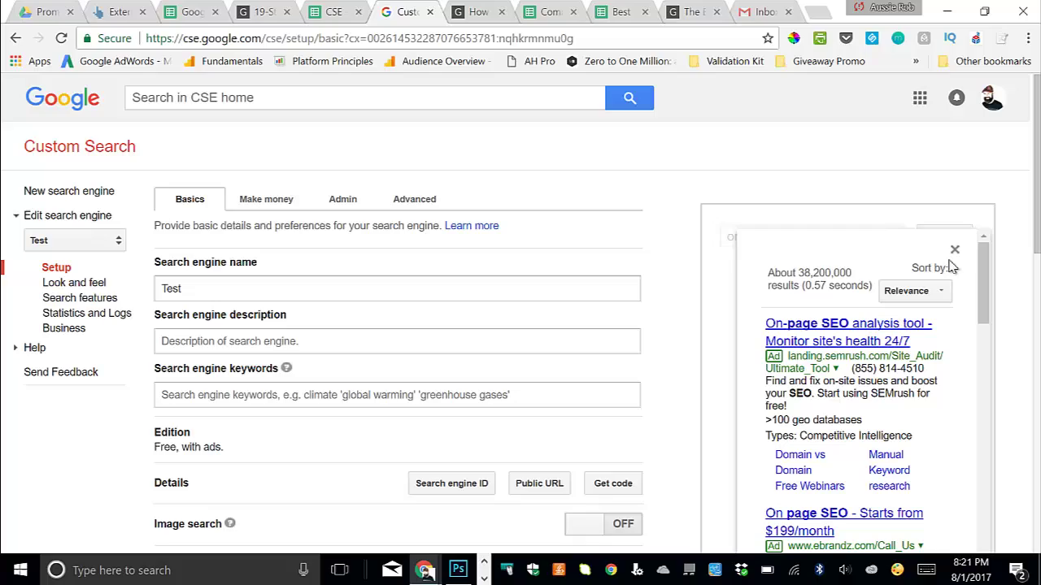
scroll(829, 281, down, 10)
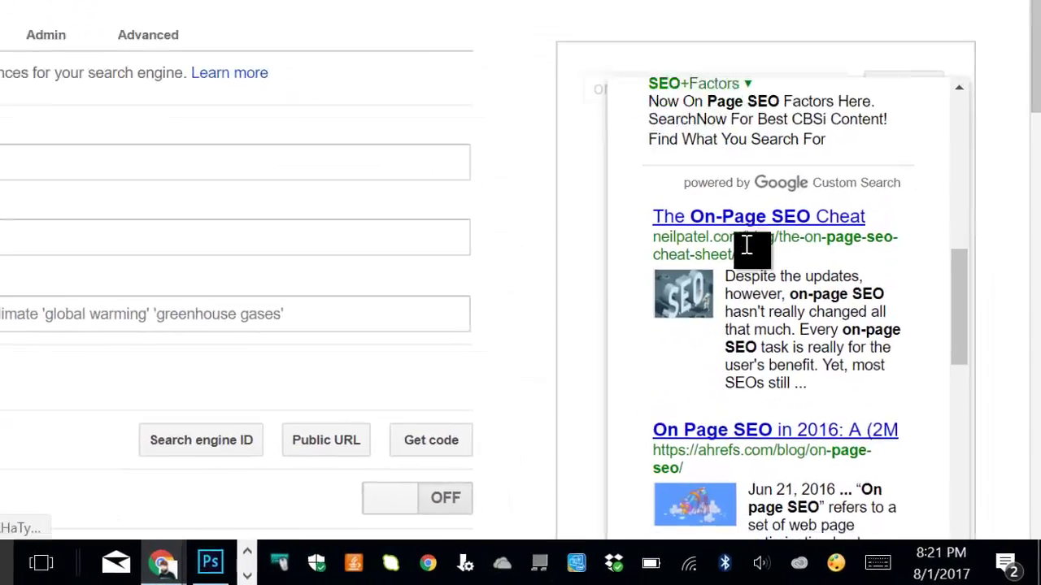
scroll(741, 114, down, 8)
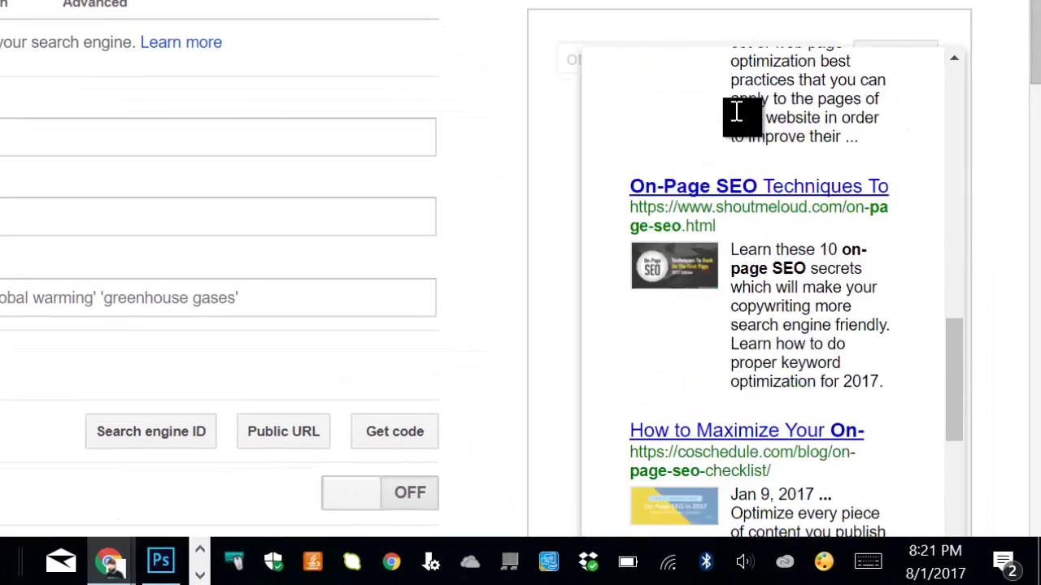
scroll(757, 146, up, 2)
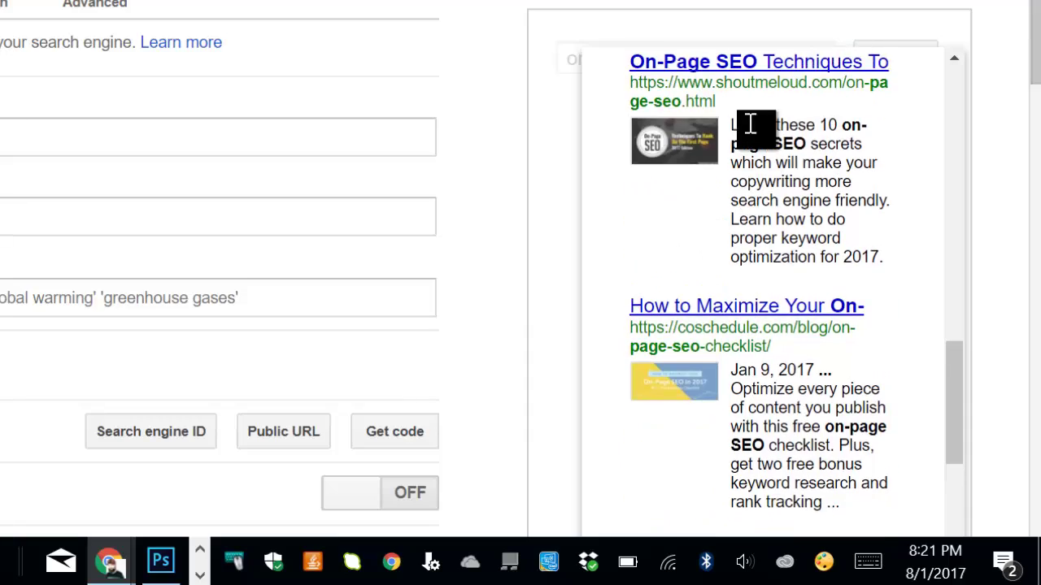
scroll(757, 128, down, 4)
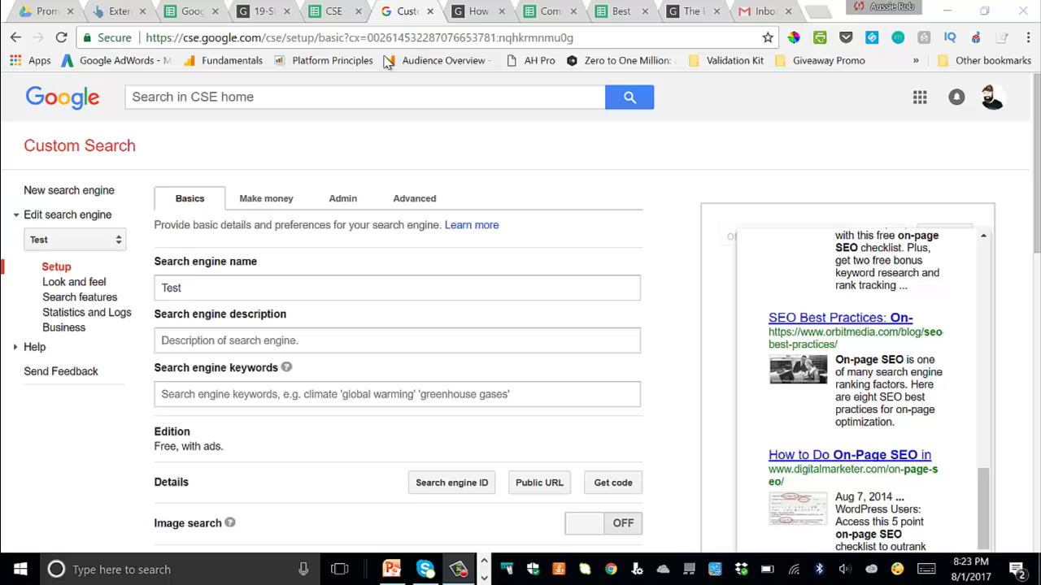
View the target websites and their articles in the CSE - SEO TOOLS spreadsheet.
click(332, 15)
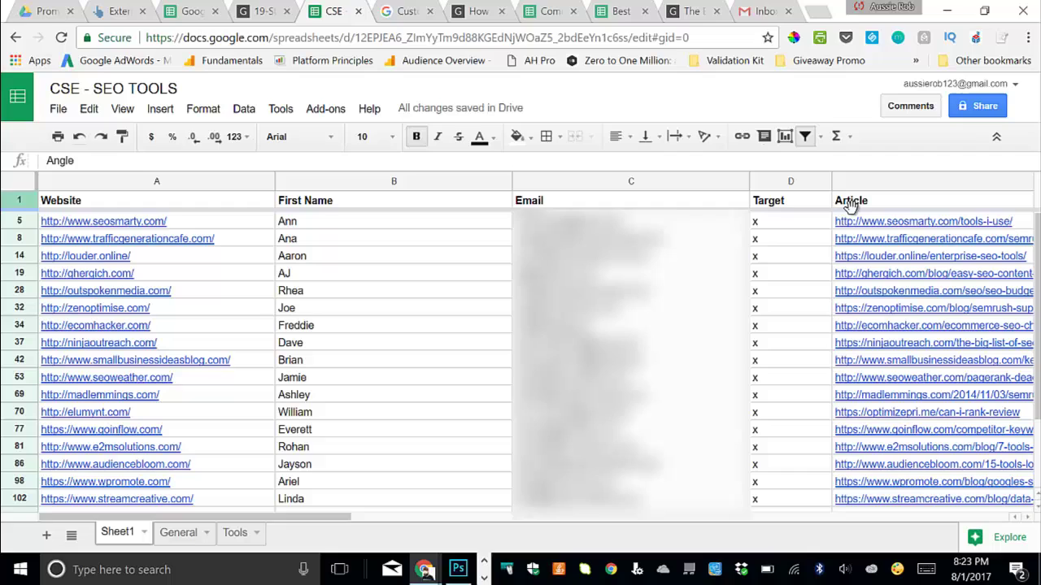
mouse_move(858, 226)
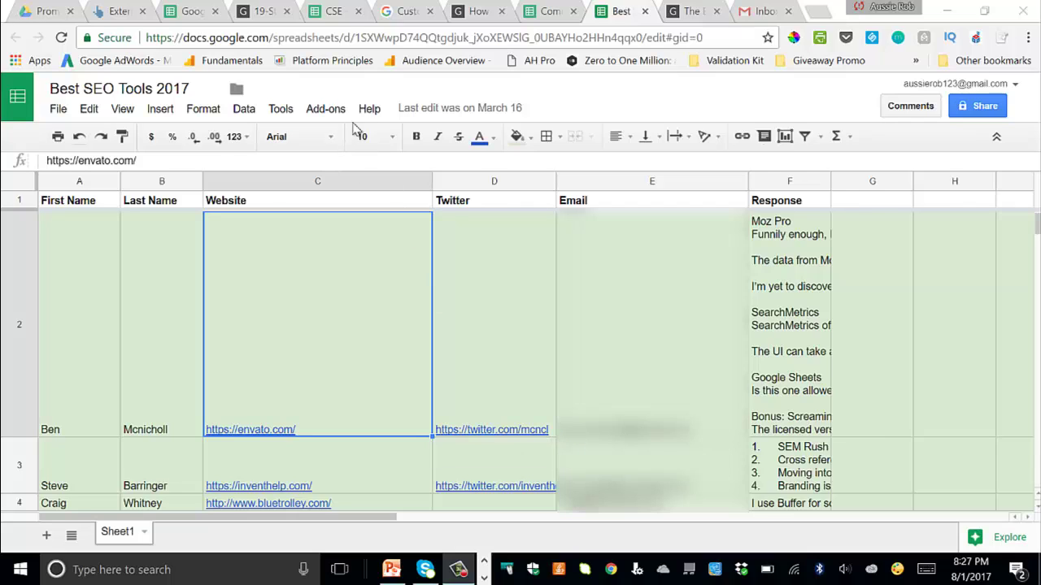
Look through the contributor entries in the Best SEO Tools 2017 spreadsheet and select the whole Website column.
click(405, 16)
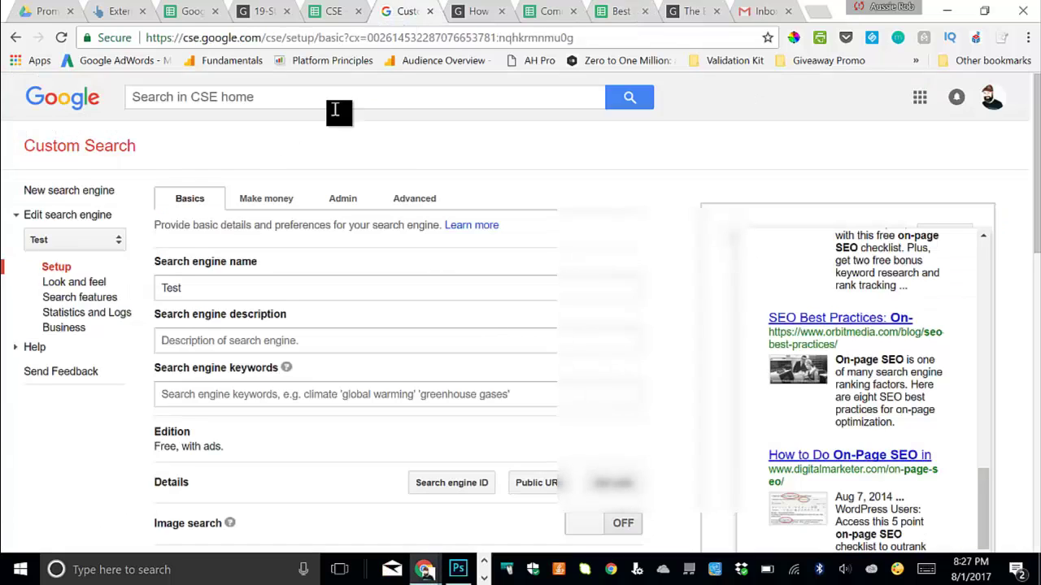
click(620, 11)
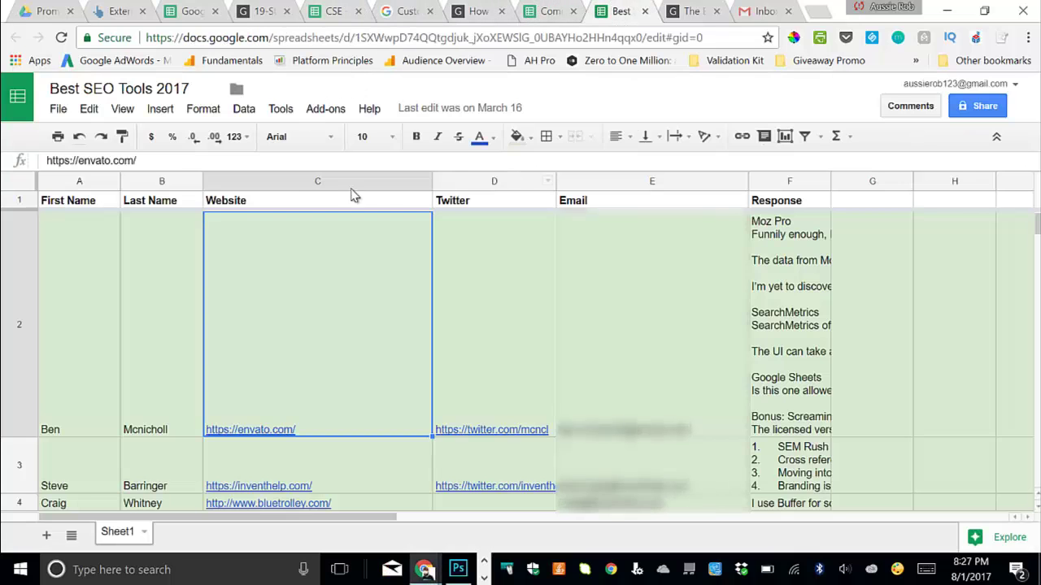
click(115, 228)
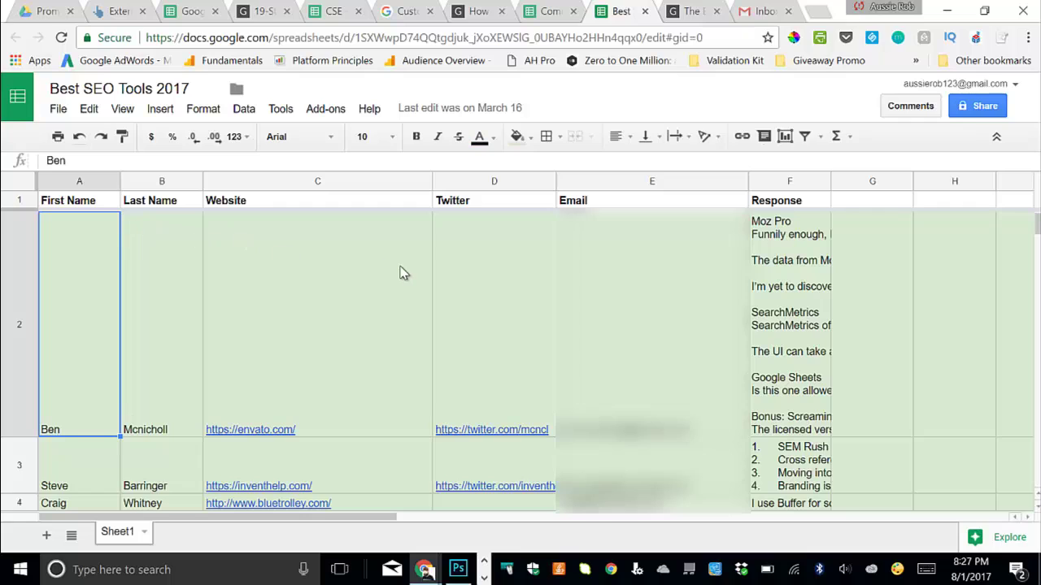
mouse_move(398, 273)
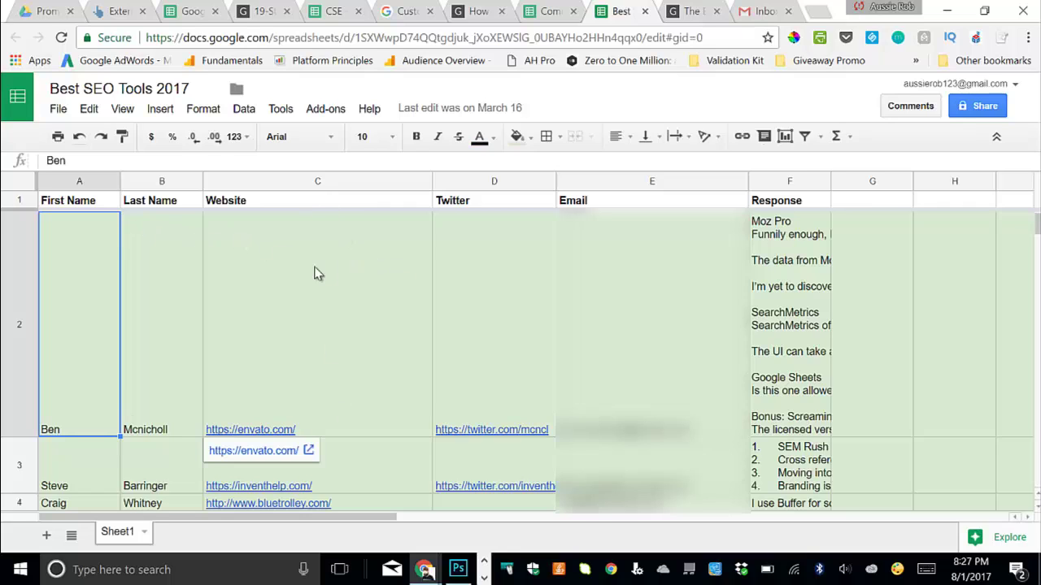
click(287, 173)
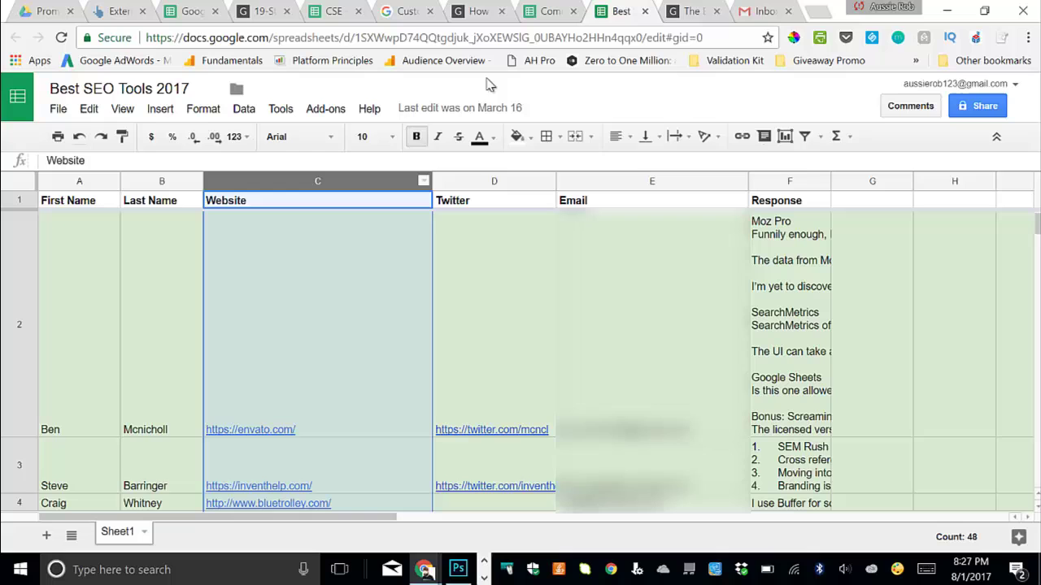
Open the Best SEO Tools - Contributors search engine from the engine list and check its sites to search.
click(407, 12)
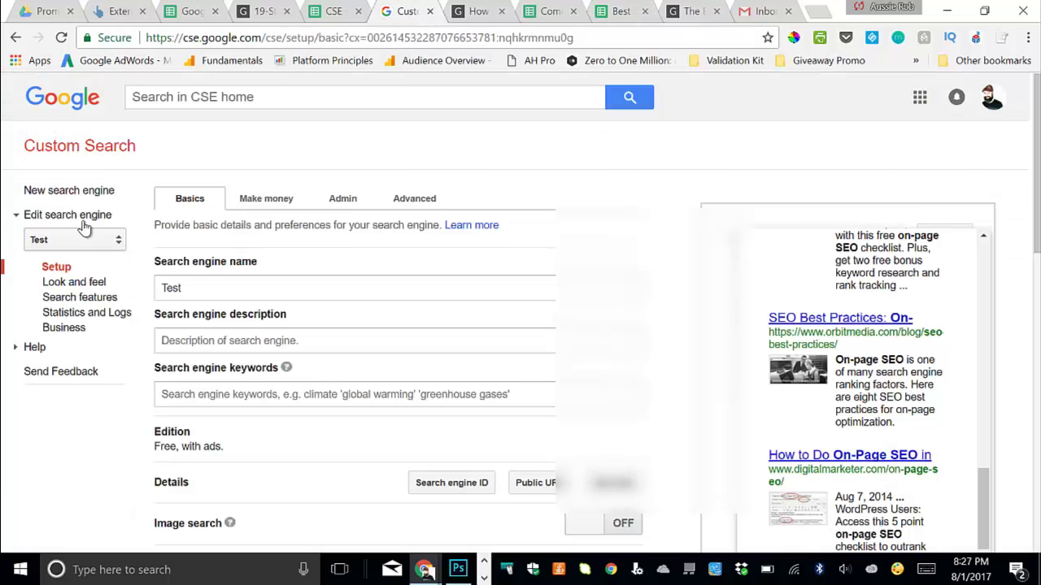
click(72, 155)
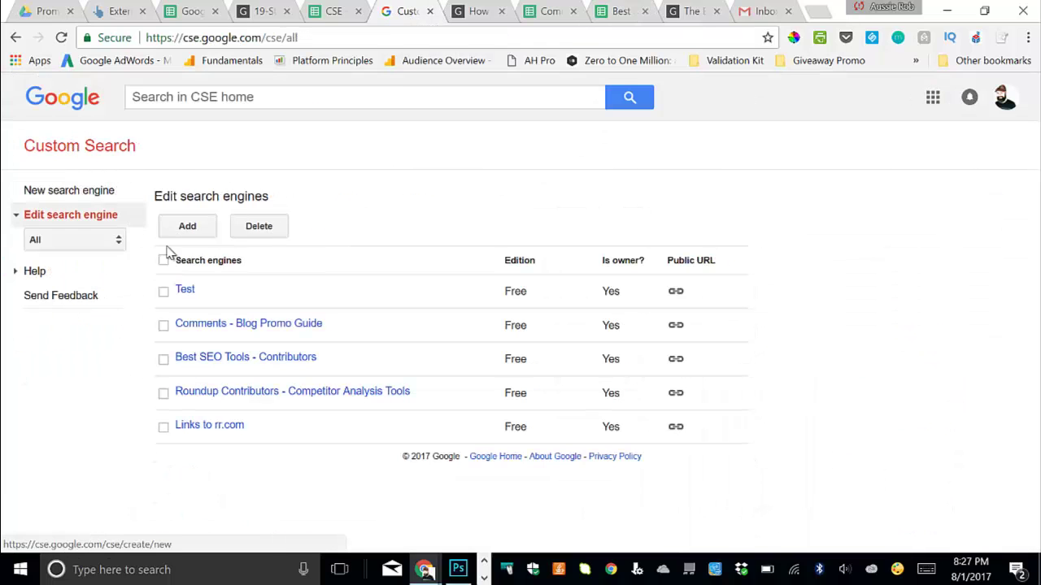
click(227, 364)
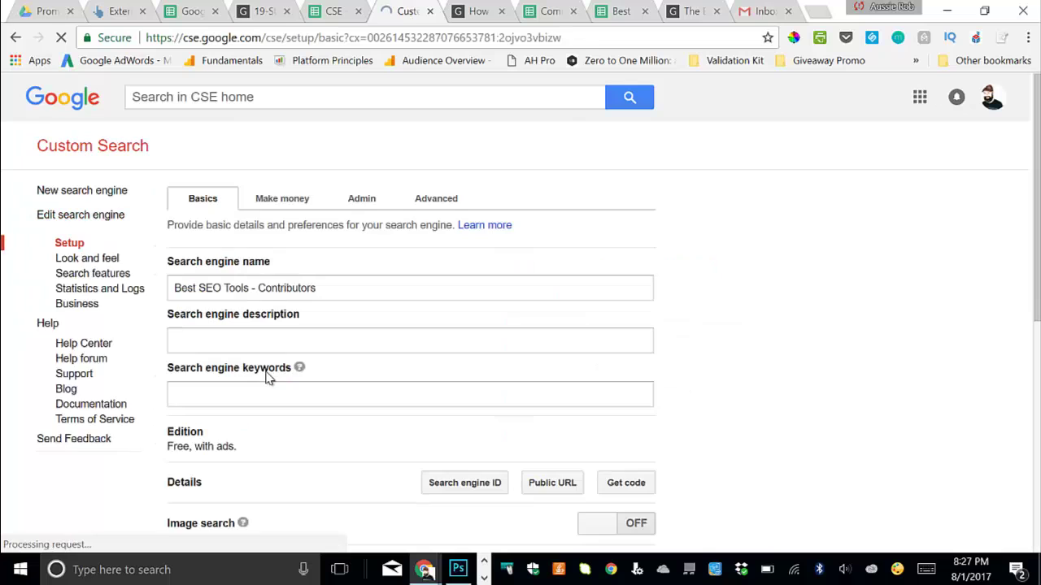
scroll(289, 279, down, 6)
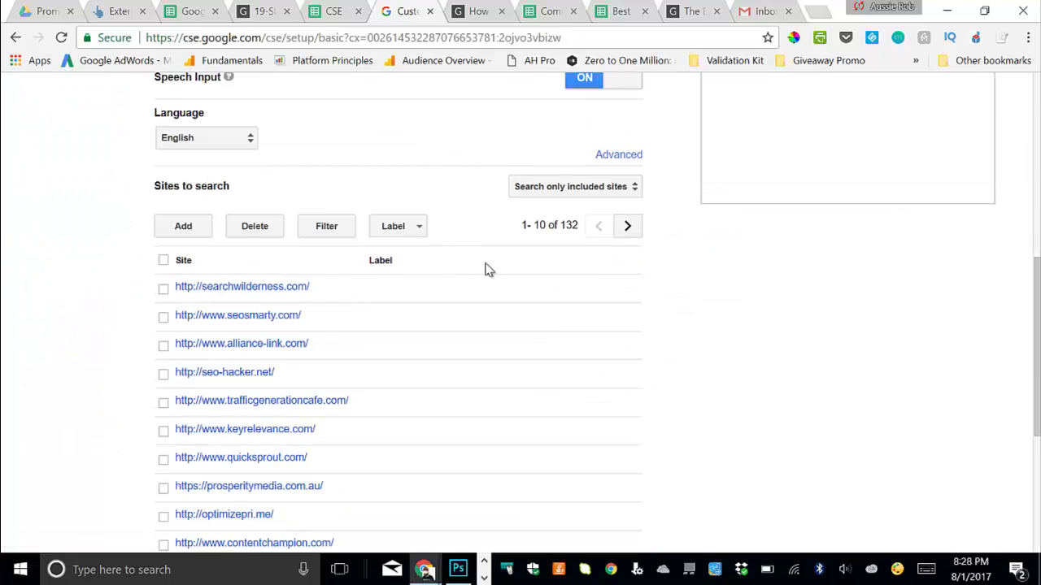
scroll(850, 342, up, 6)
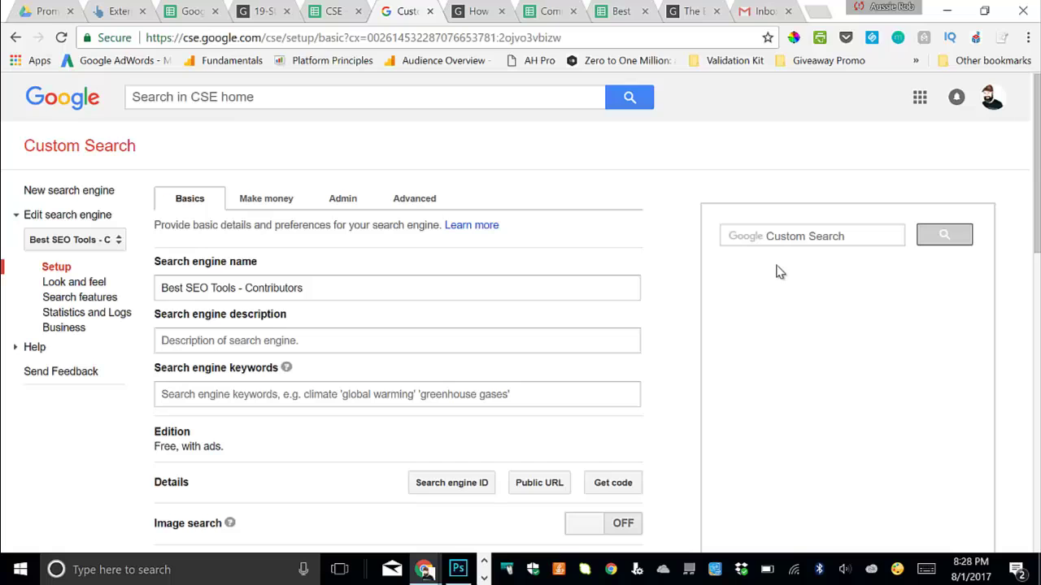
Search the Best SEO Tools - Contributors engine's preview for seo tools, look through the results and close them.
click(777, 234)
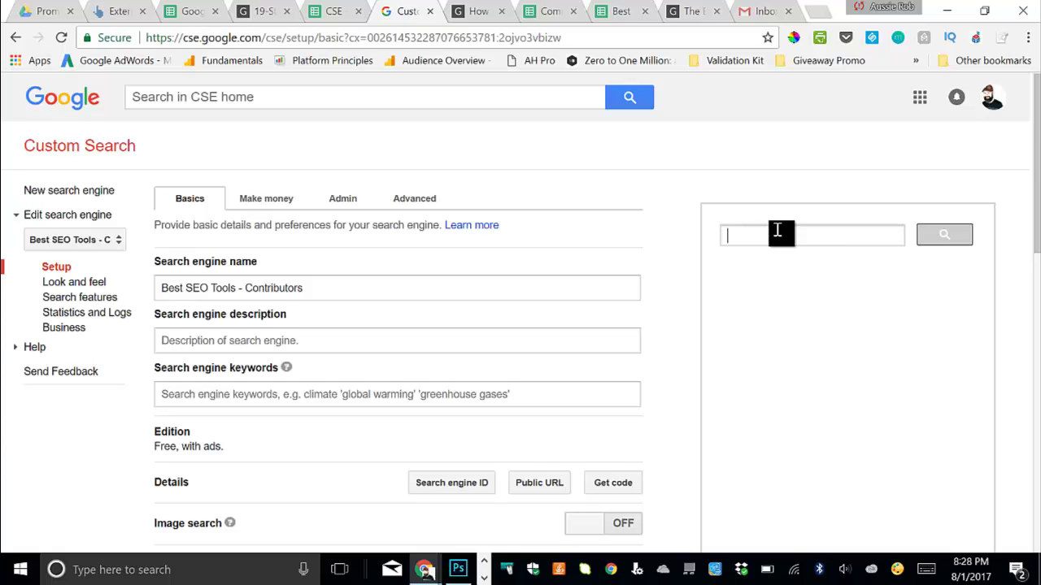
text(seo tools)
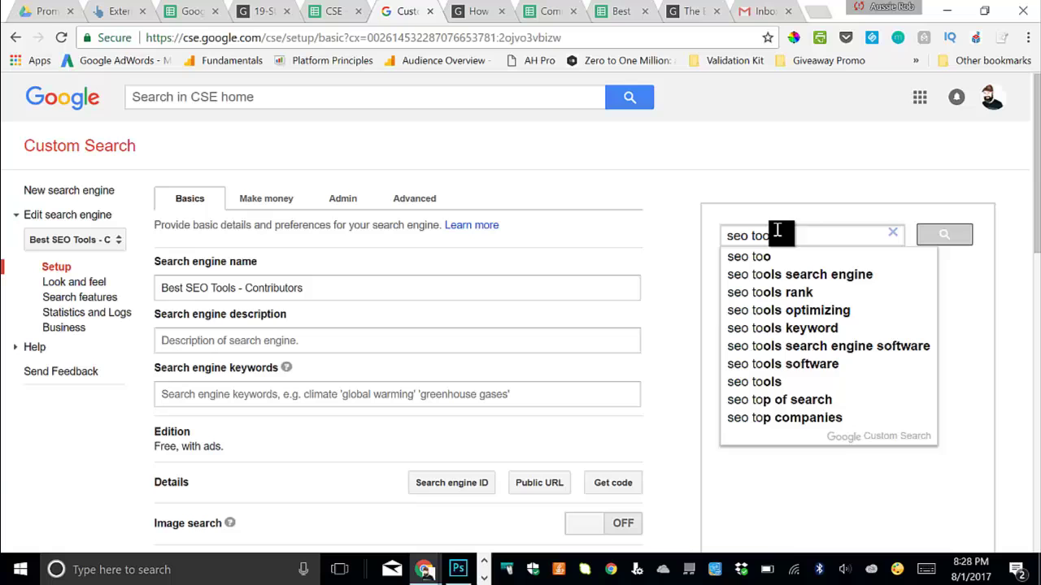
key(Return)
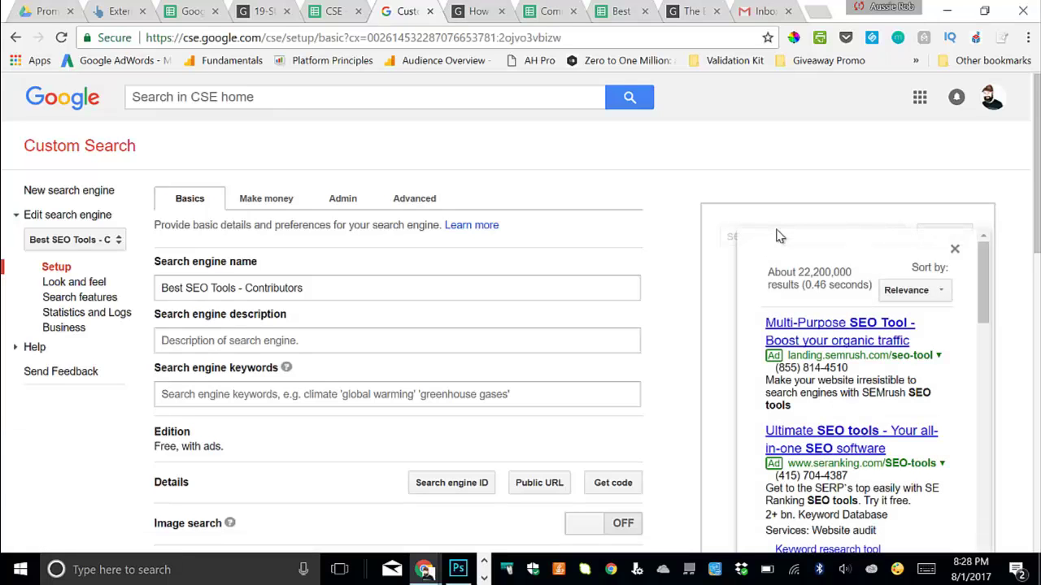
scroll(846, 358, down, 10)
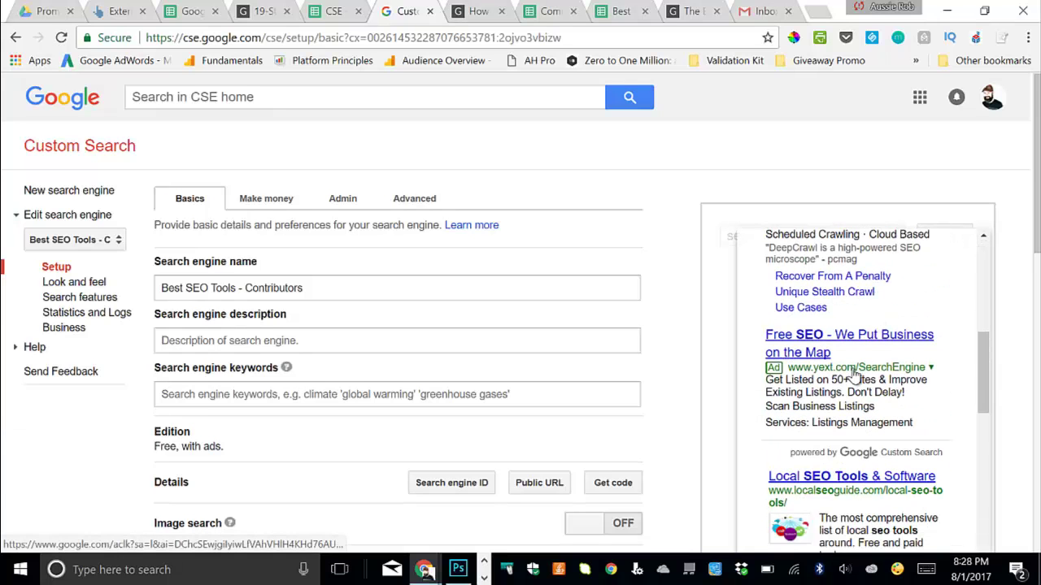
scroll(814, 350, up, 3)
click(727, 317)
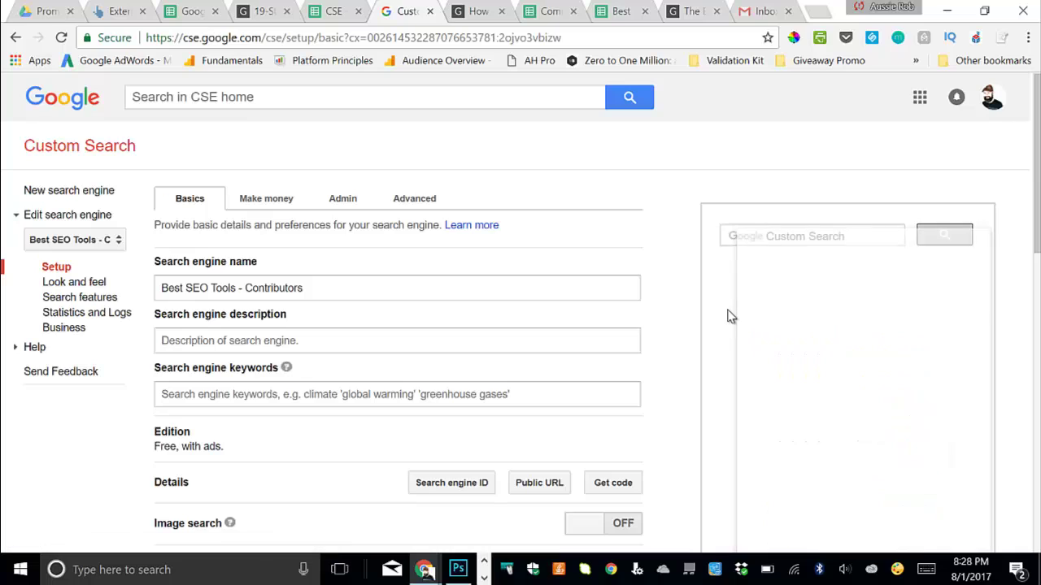
click(781, 235)
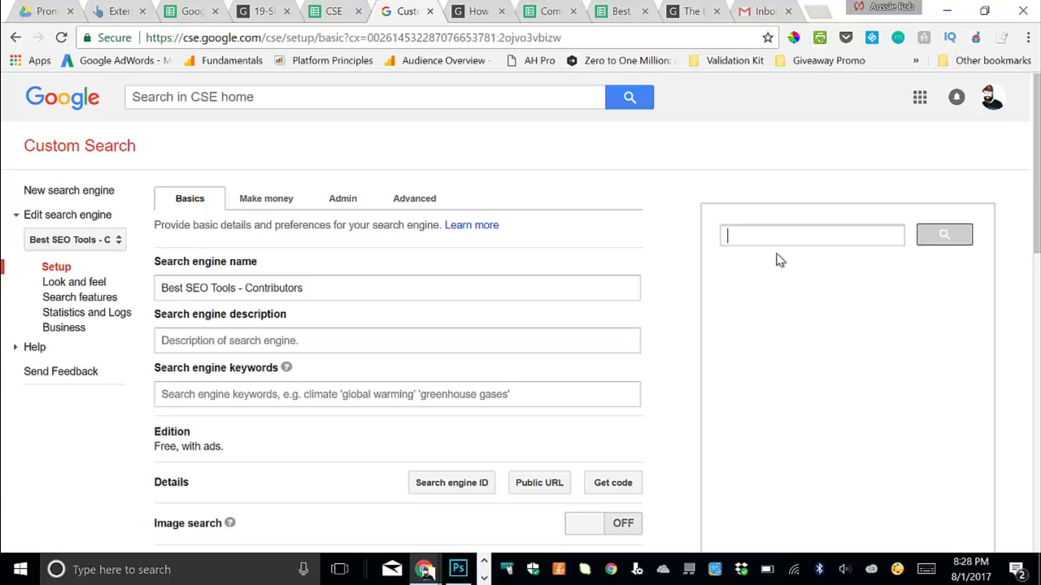
click(778, 240)
key(alt+Tab)
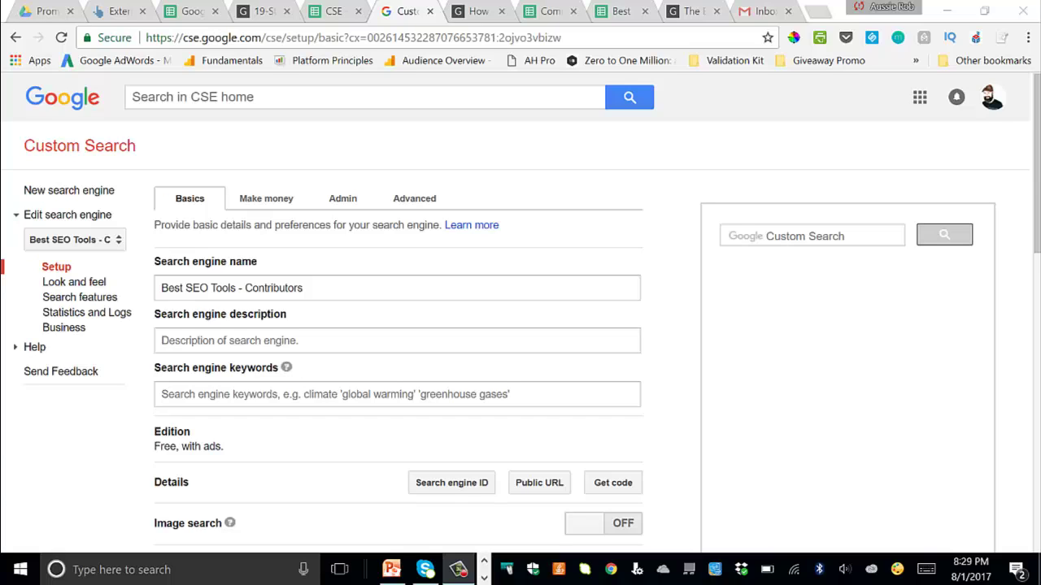
Review the CSE - SEO TOOLS prospect columns across to Article and Angle, and return to the Website column.
click(325, 13)
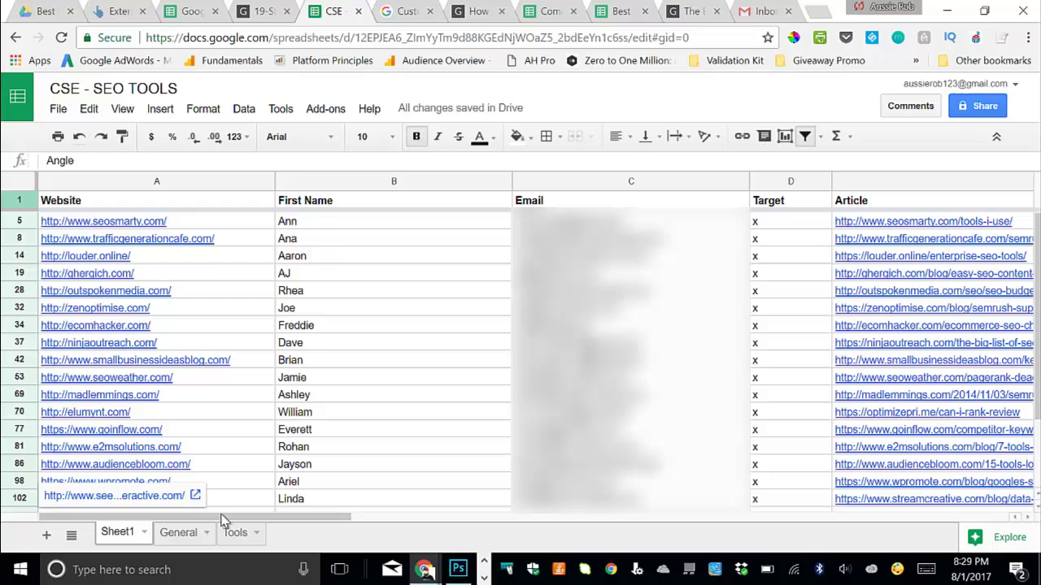
drag(225, 520, 333, 539)
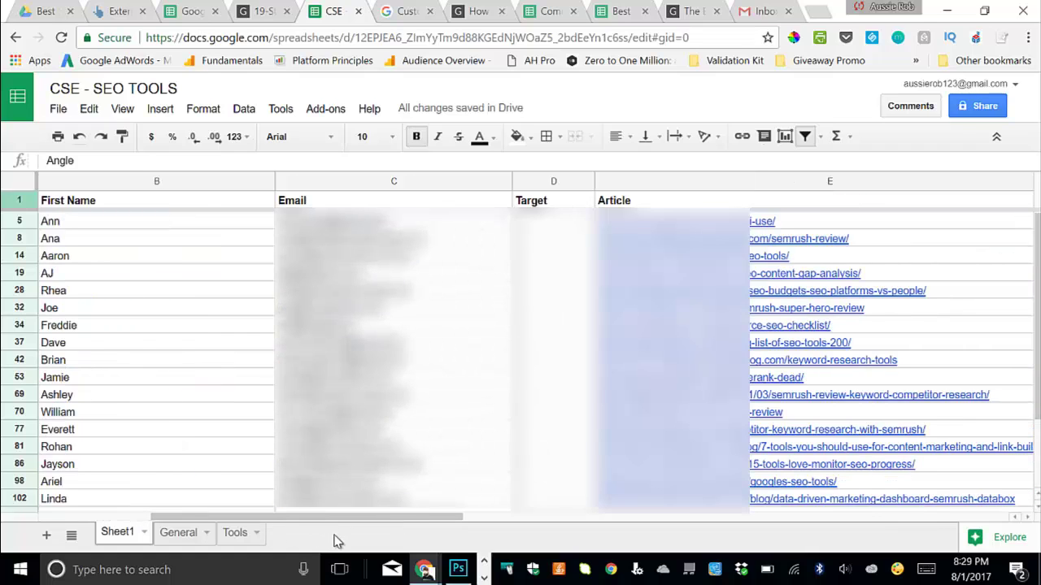
drag(337, 540, 399, 546)
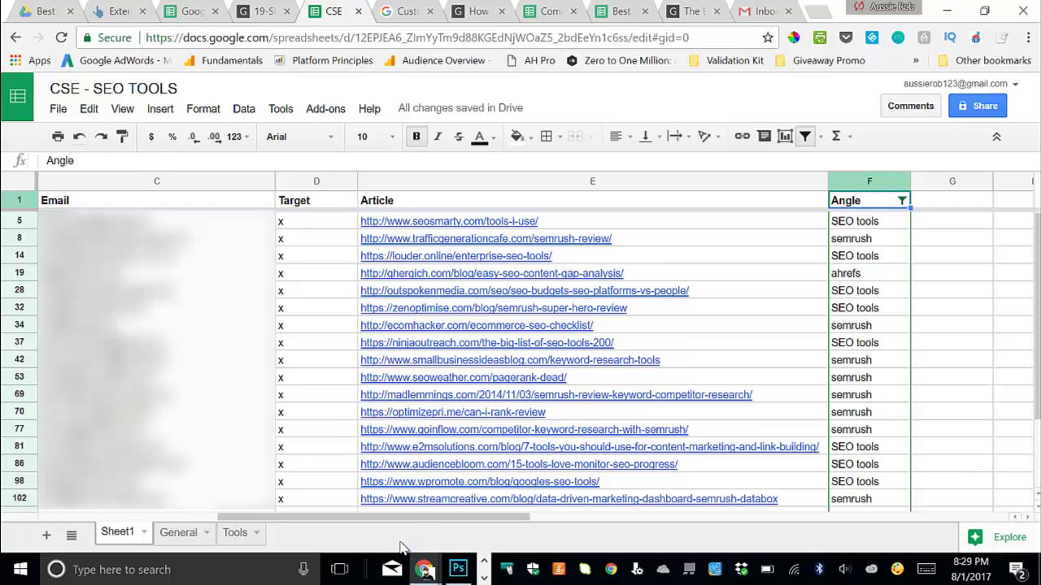
scroll(383, 541, left, 3)
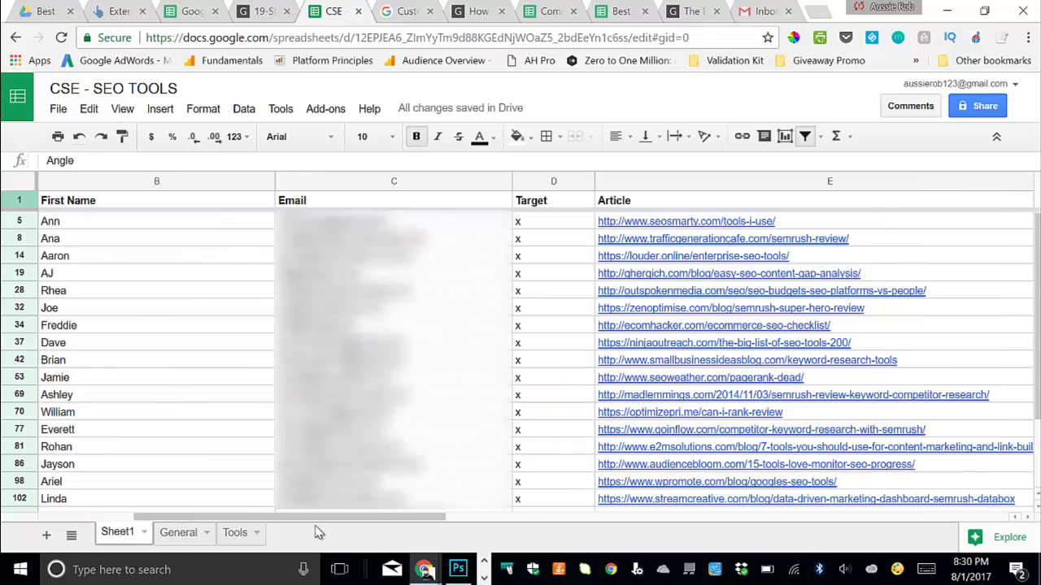
scroll(318, 533, left, 3)
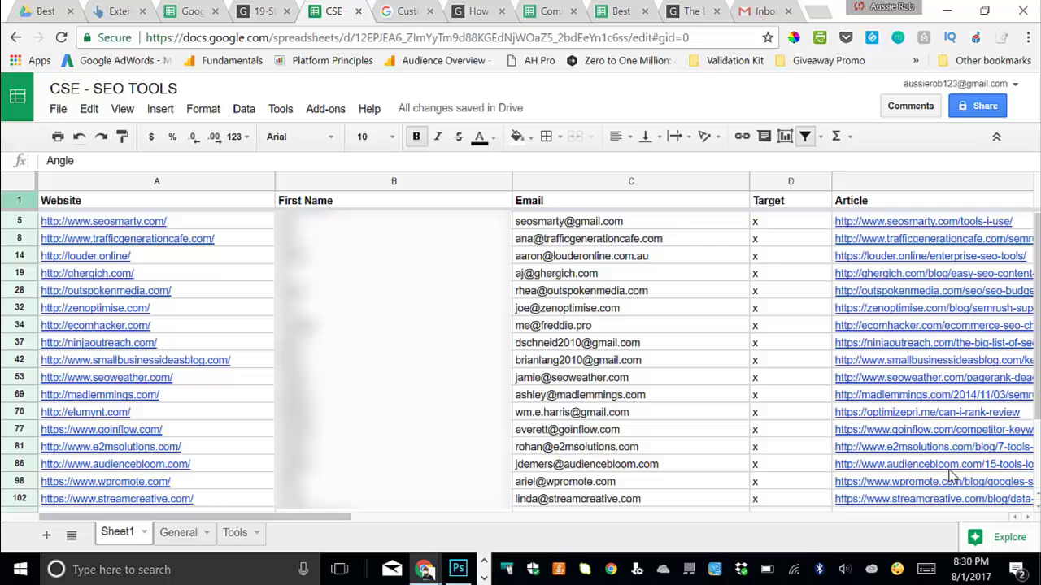
mouse_move(995, 454)
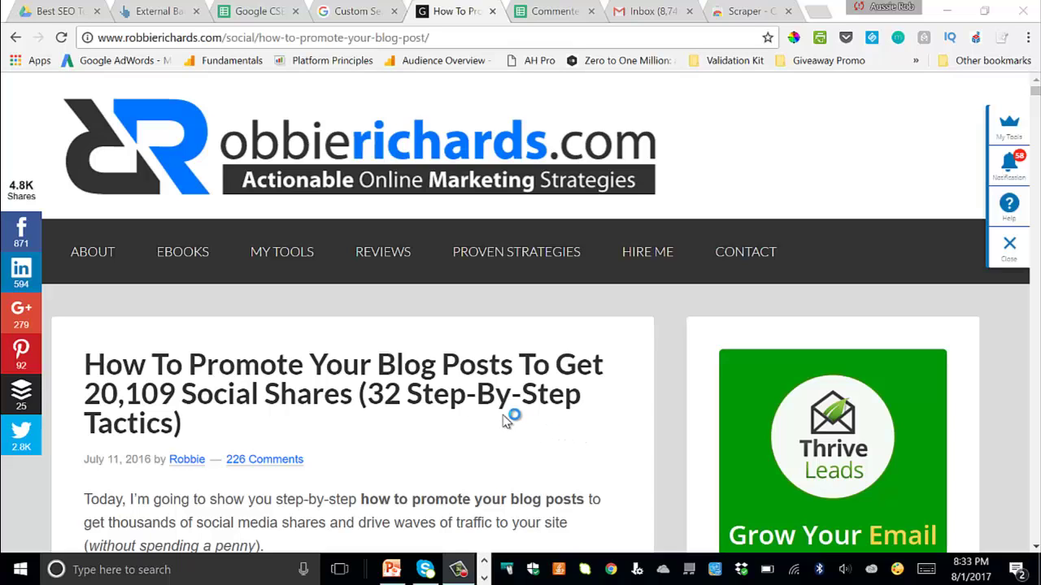
Examine the reader comments under the How To Promote Your Blog Posts article, back to the start of the Comments section.
scroll(366, 321, down, 2)
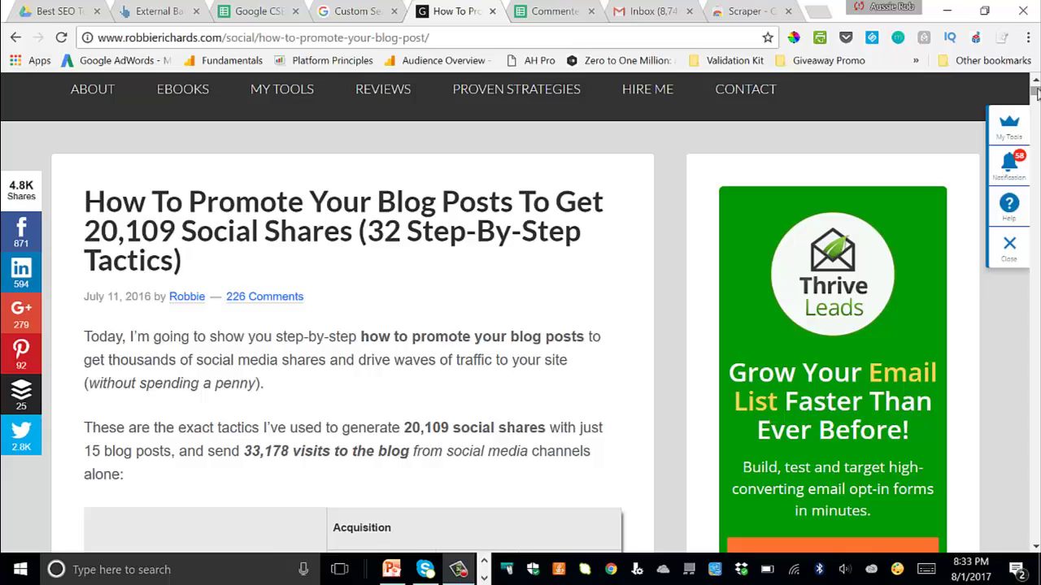
drag(1036, 91, 1013, 372)
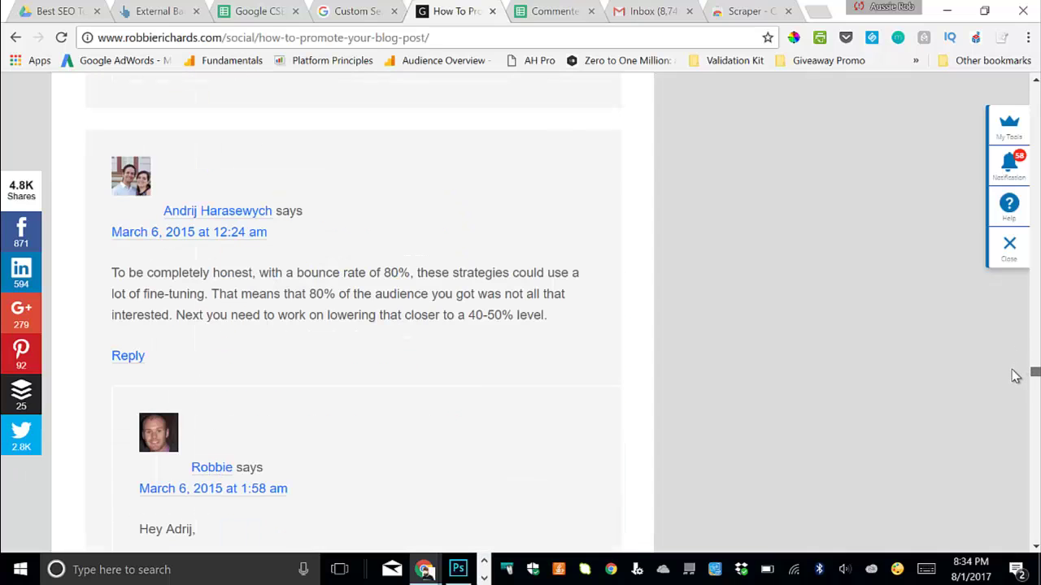
scroll(453, 279, down, 10)
scroll(453, 279, up, 9)
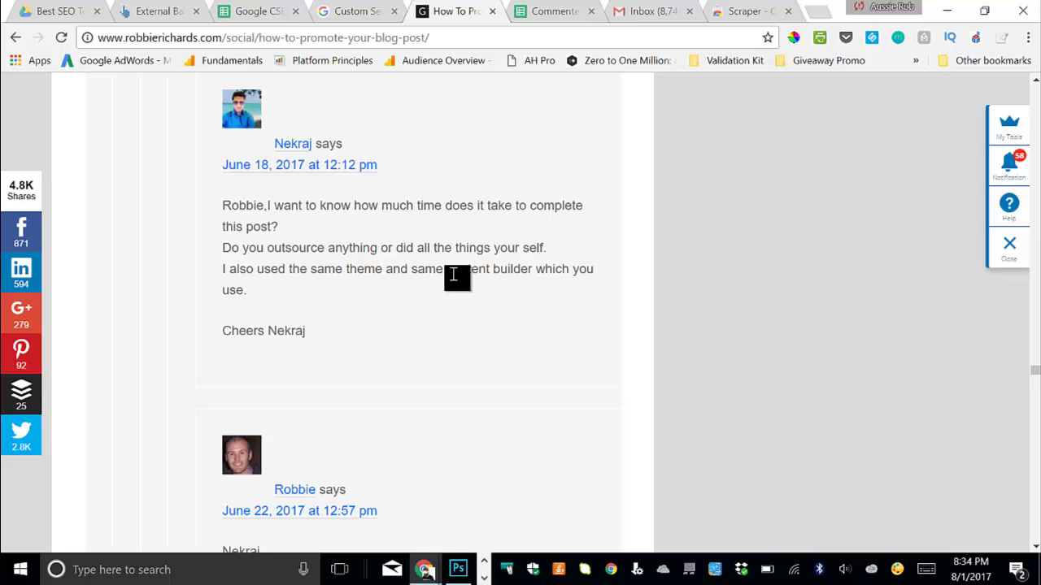
scroll(471, 277, up, 8)
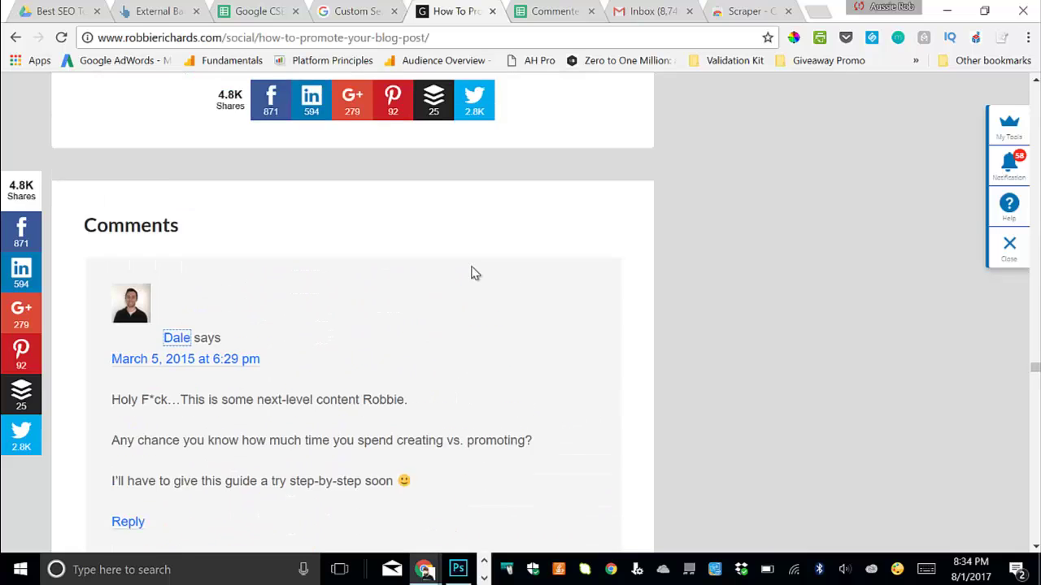
scroll(480, 275, down, 1)
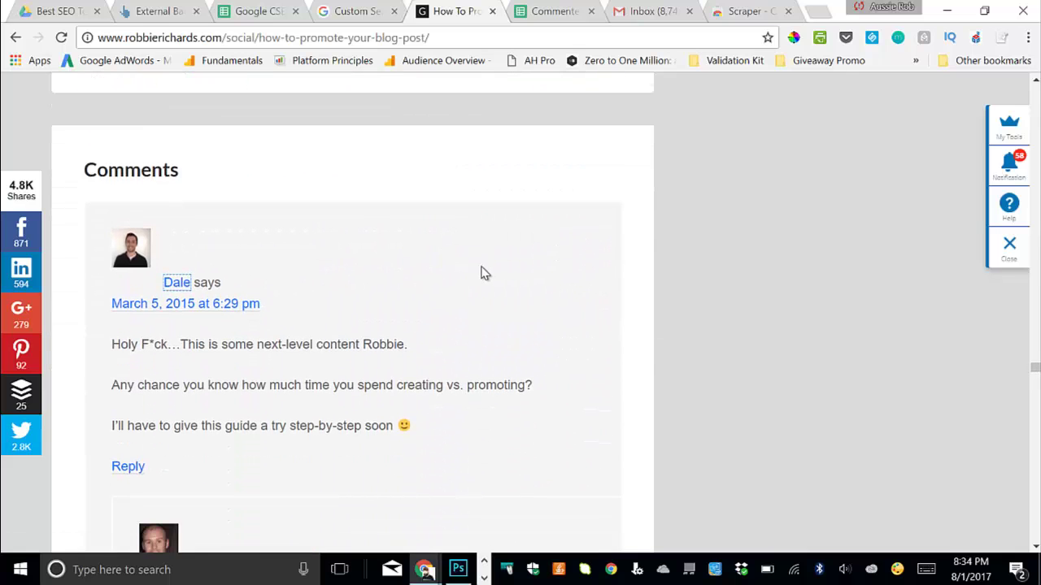
scroll(468, 262, down, 1)
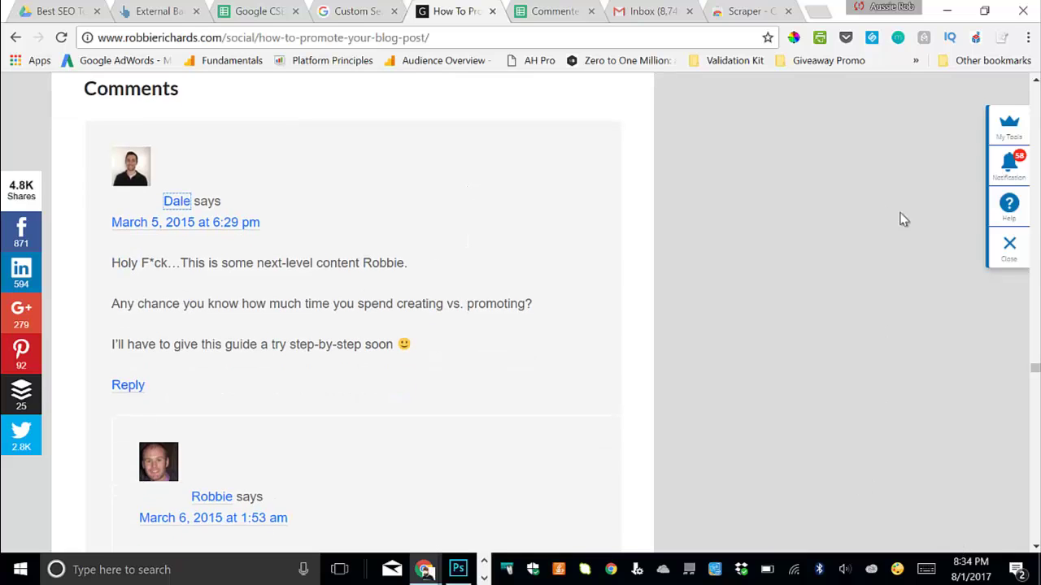
Check the Scraper extension's store page, and scrape the commenters' names and website URLs from the blog post's comments.
click(722, 12)
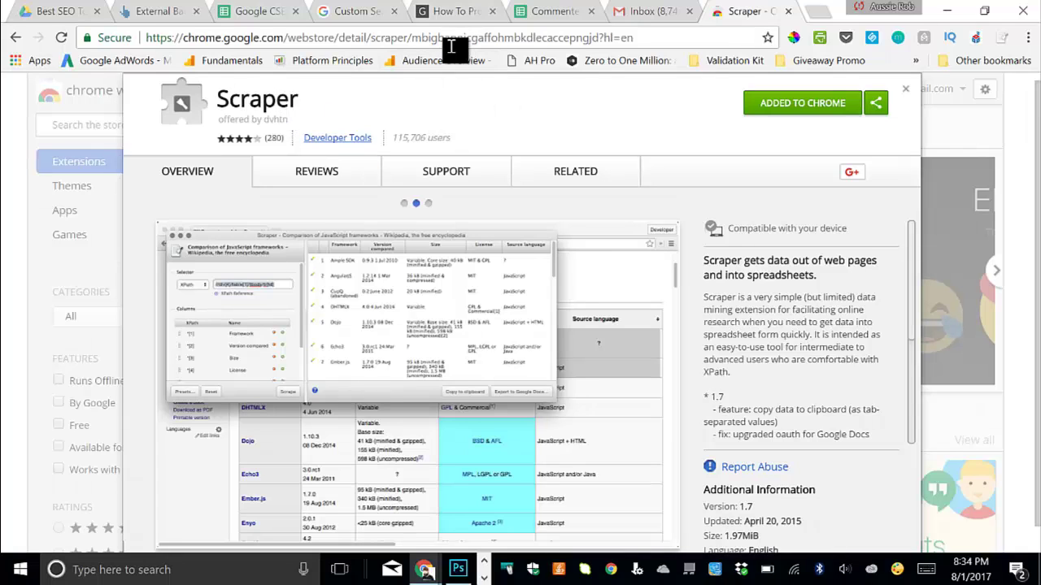
click(460, 13)
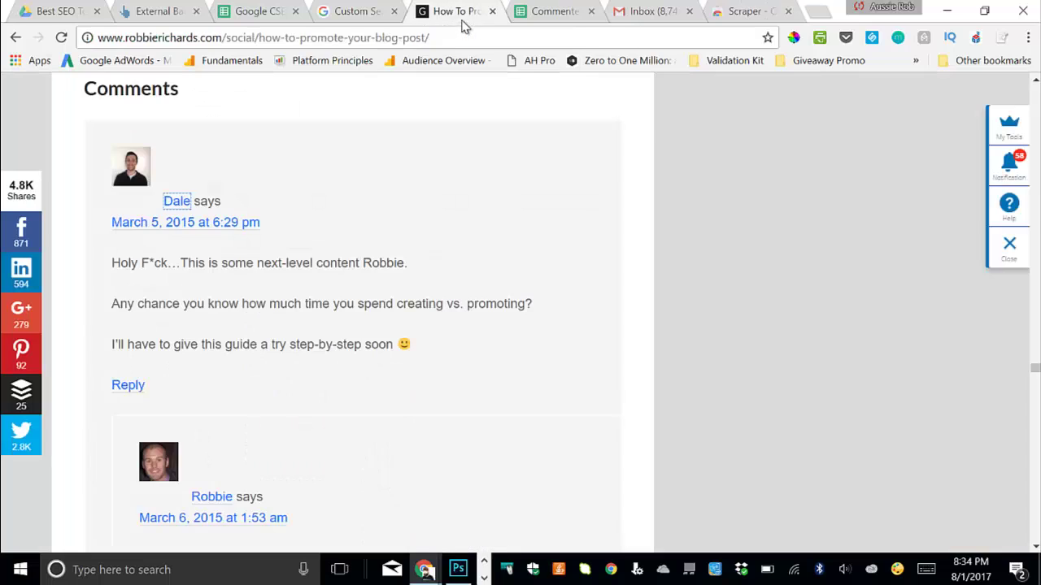
right_click(181, 208)
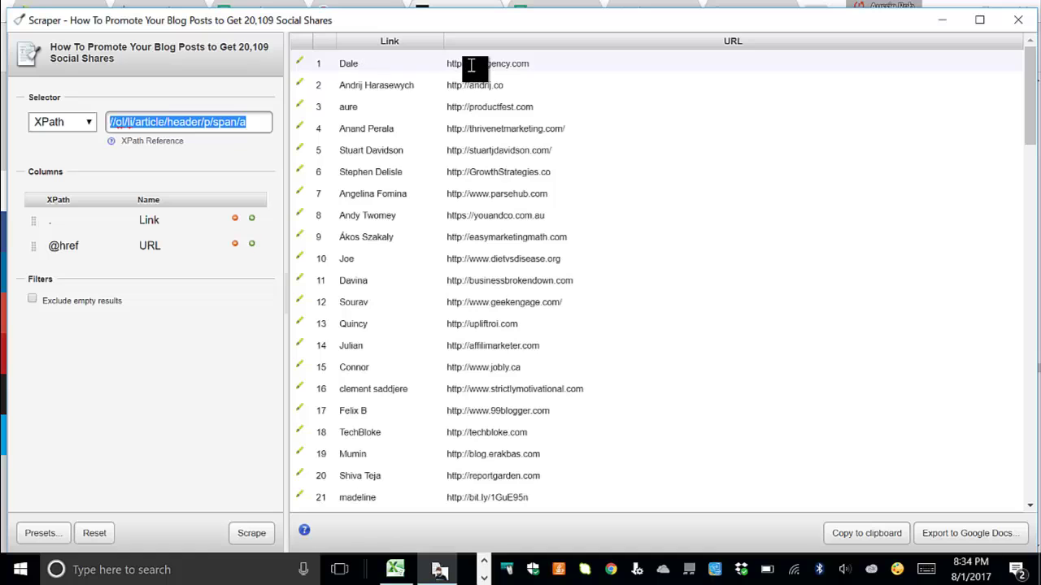
scroll(478, 219, down, 20)
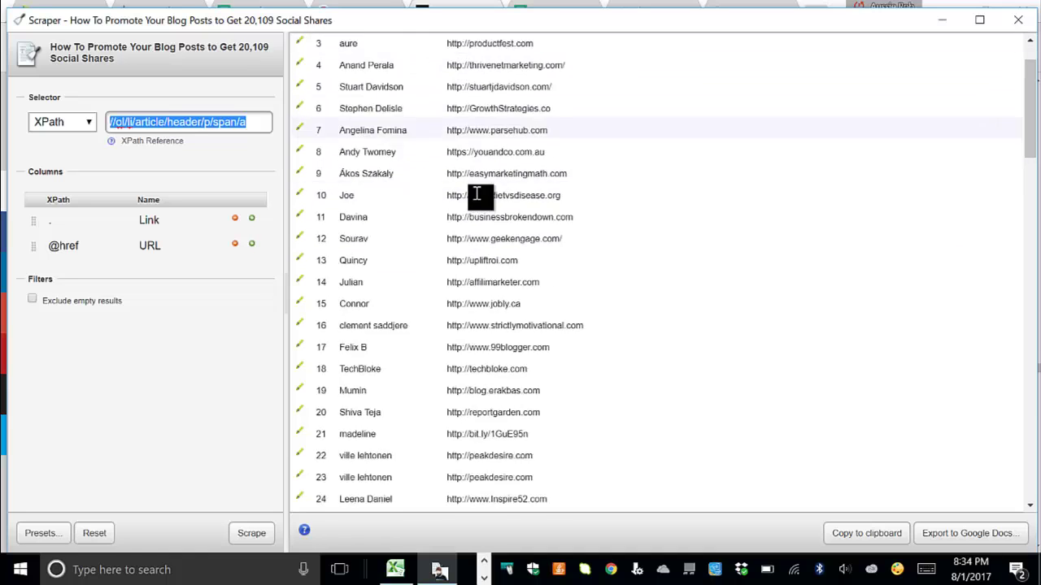
Close the scraped commenter list and open the Comments - Blog Promo Guide search engine to check its sites to search.
scroll(480, 199, up, 19)
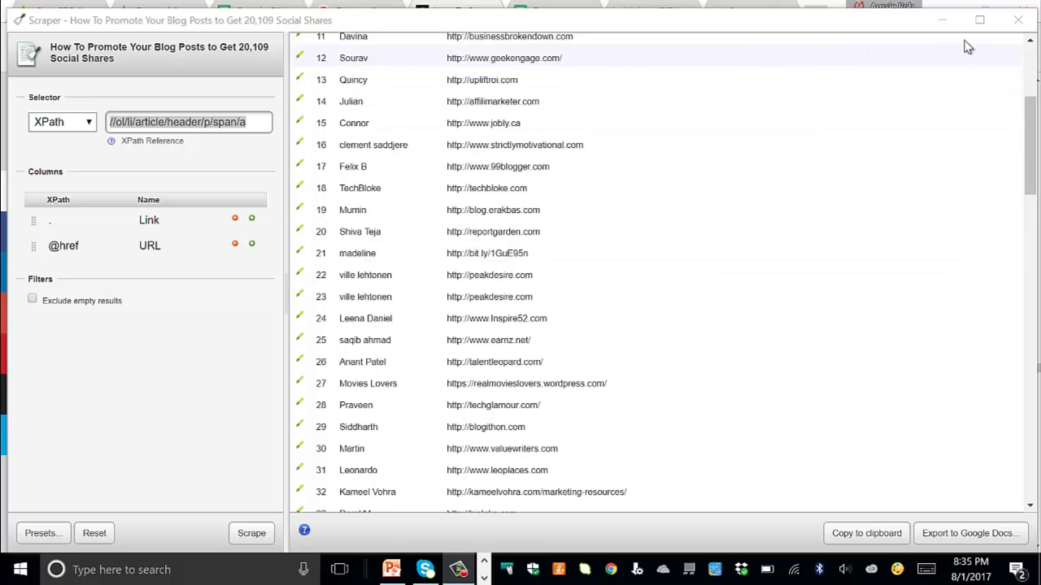
click(1018, 19)
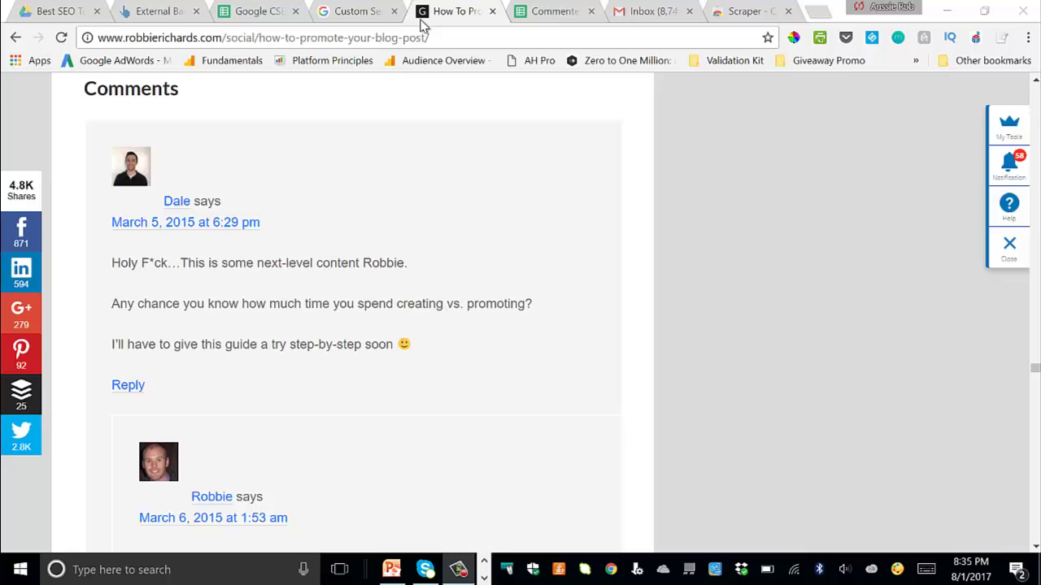
click(370, 15)
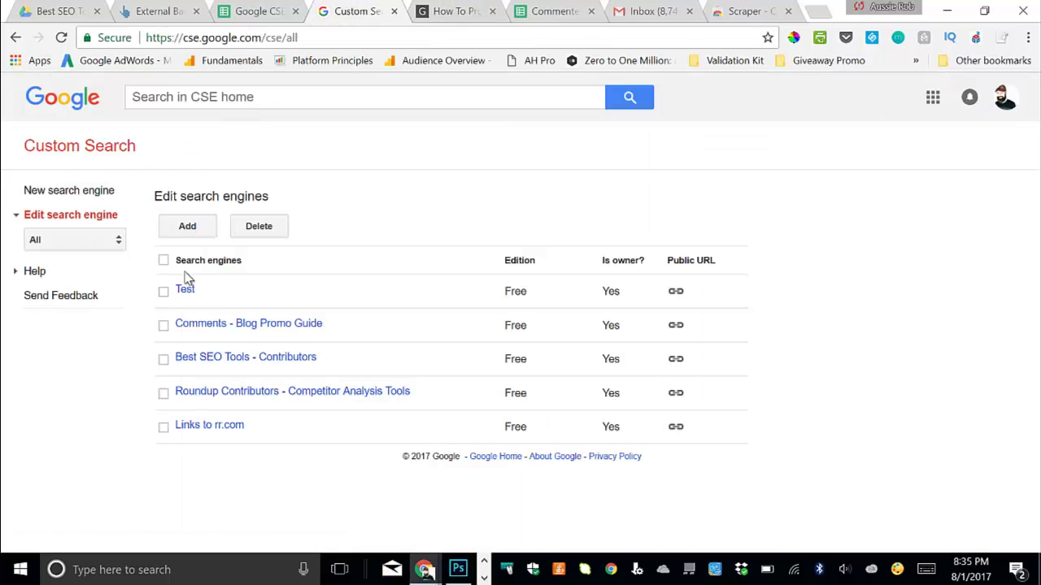
click(227, 328)
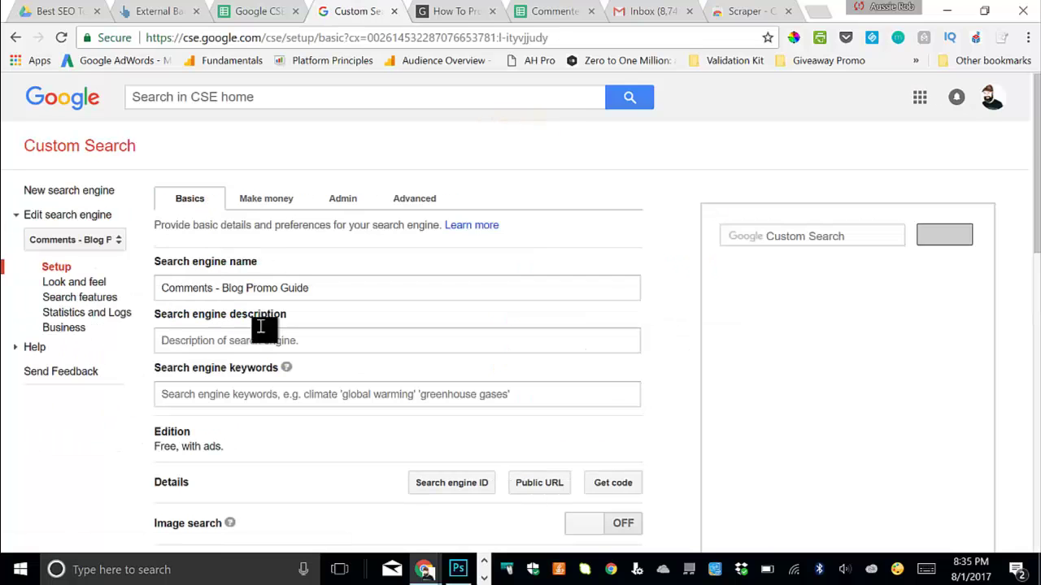
scroll(248, 315, down, 3)
scroll(277, 321, down, 2)
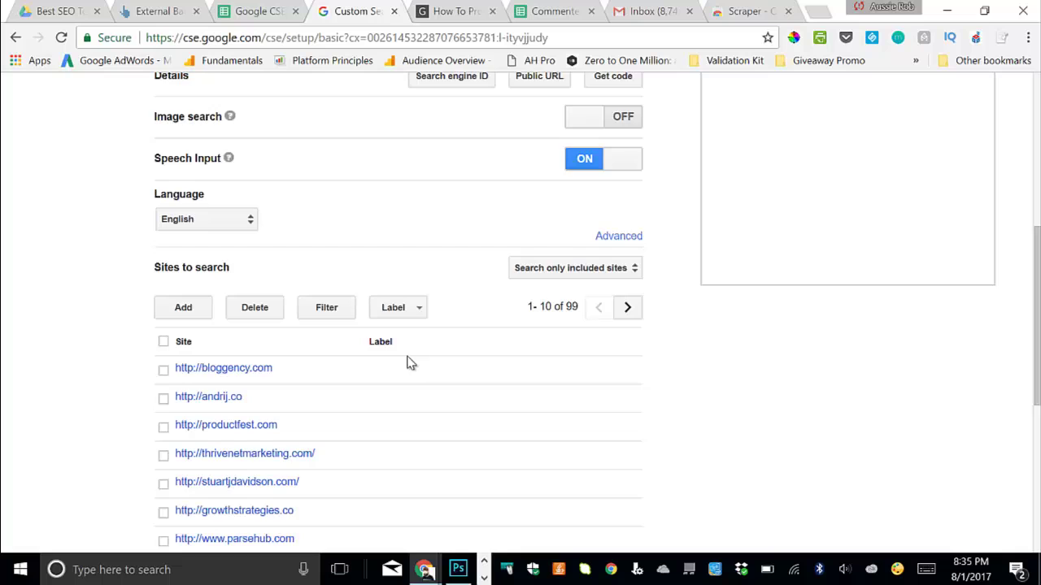
scroll(408, 367, up, 2)
scroll(820, 281, up, 3)
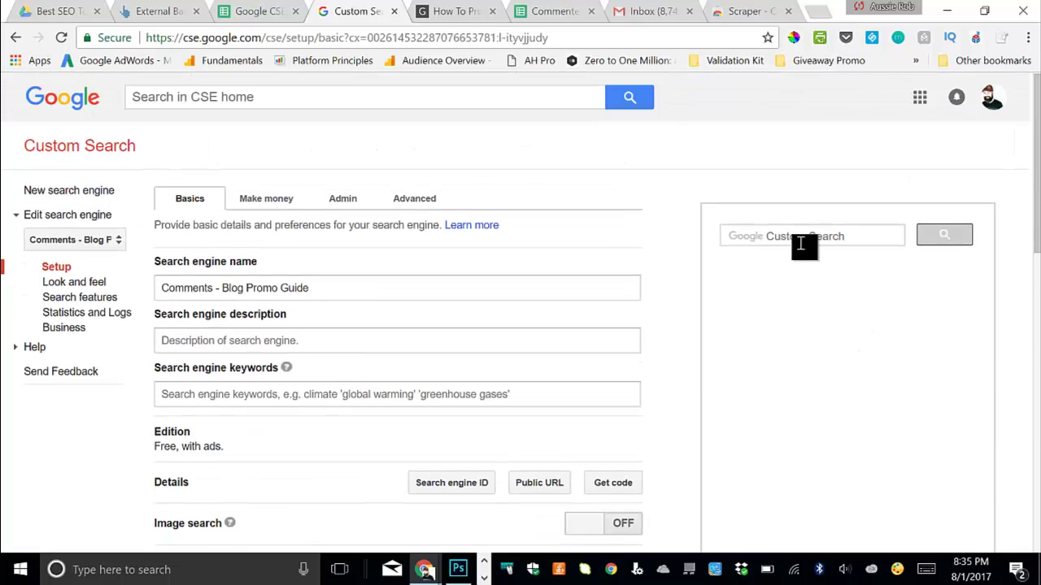
Enter blogging as the search term in the preview of the Comments - Blog Promo Guide engine.
click(798, 239)
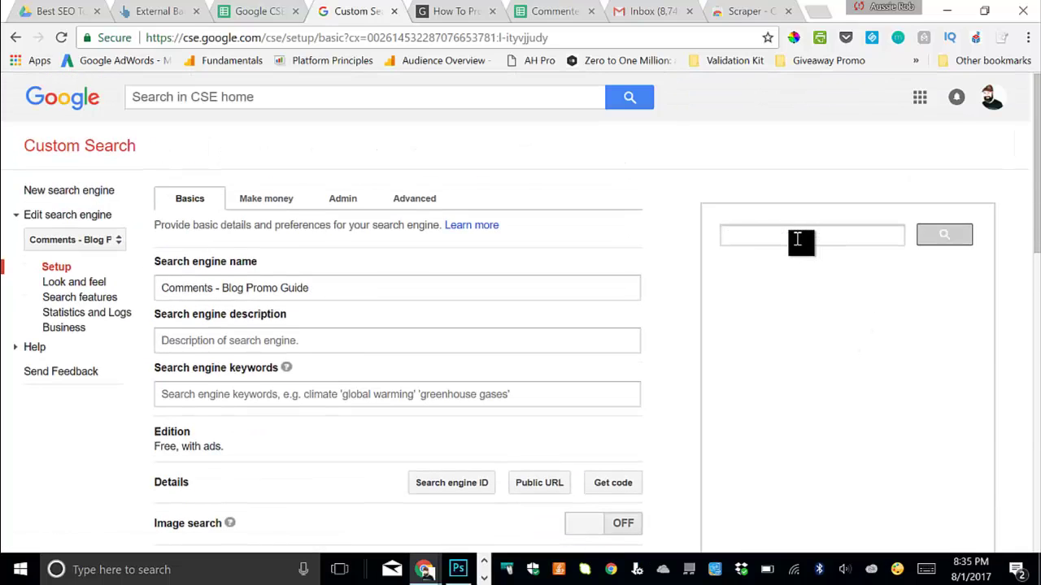
text(b)
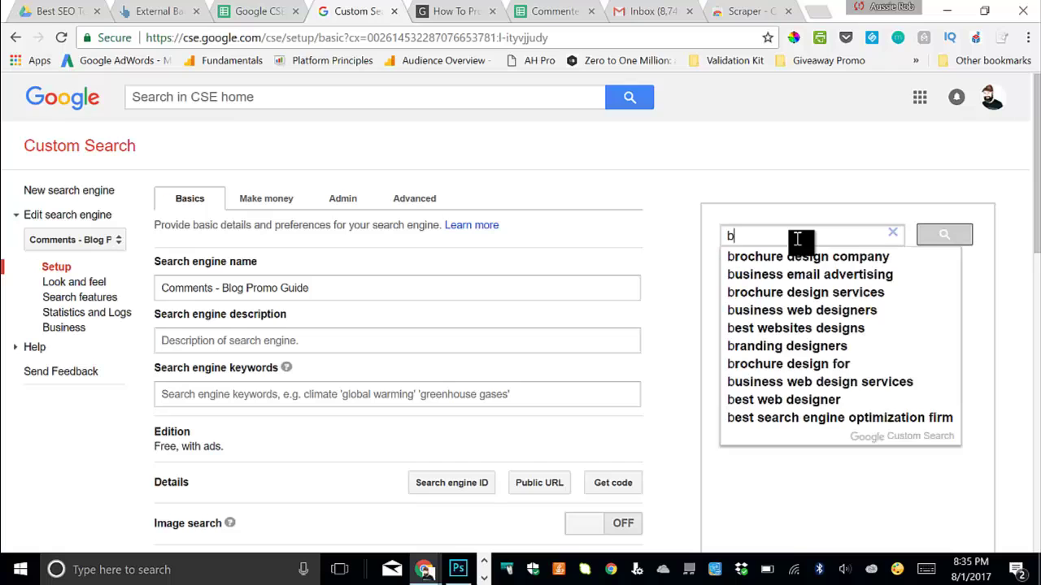
text(logging)
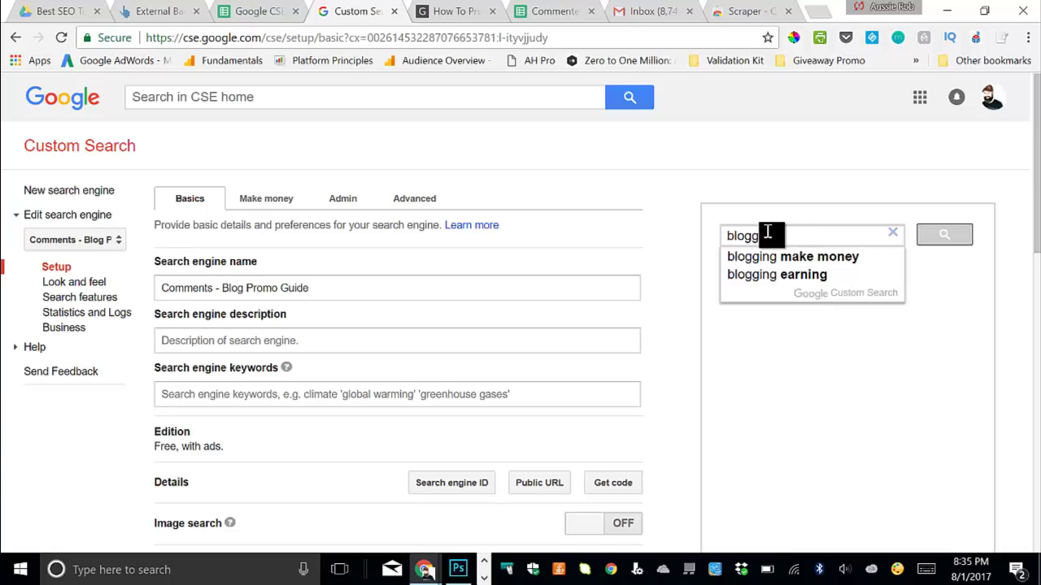
In the Commenters - Blog Promo spreadsheet, filter column X by value to keep only the prospects marked x.
click(541, 13)
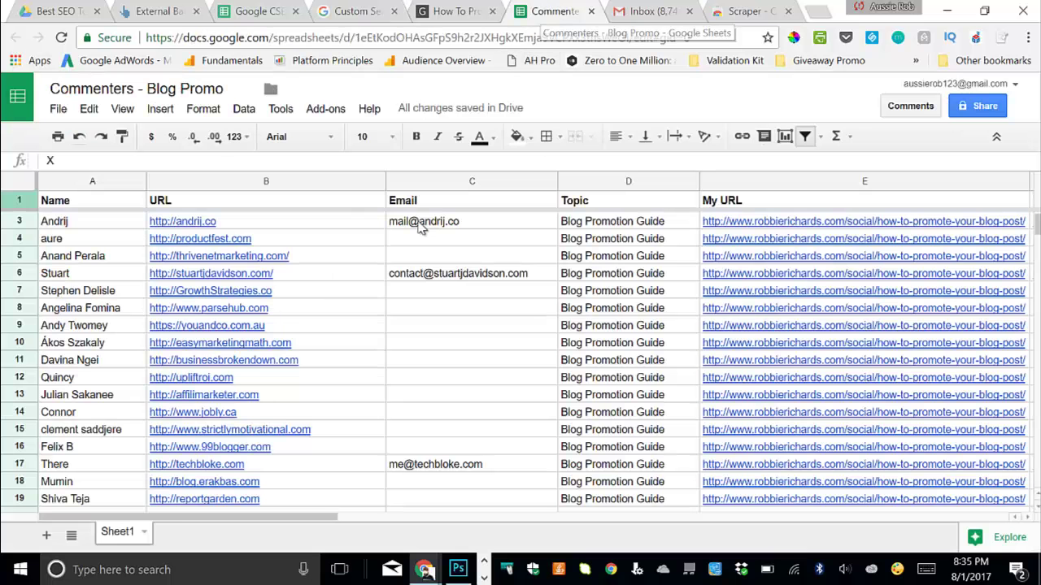
drag(279, 518, 618, 553)
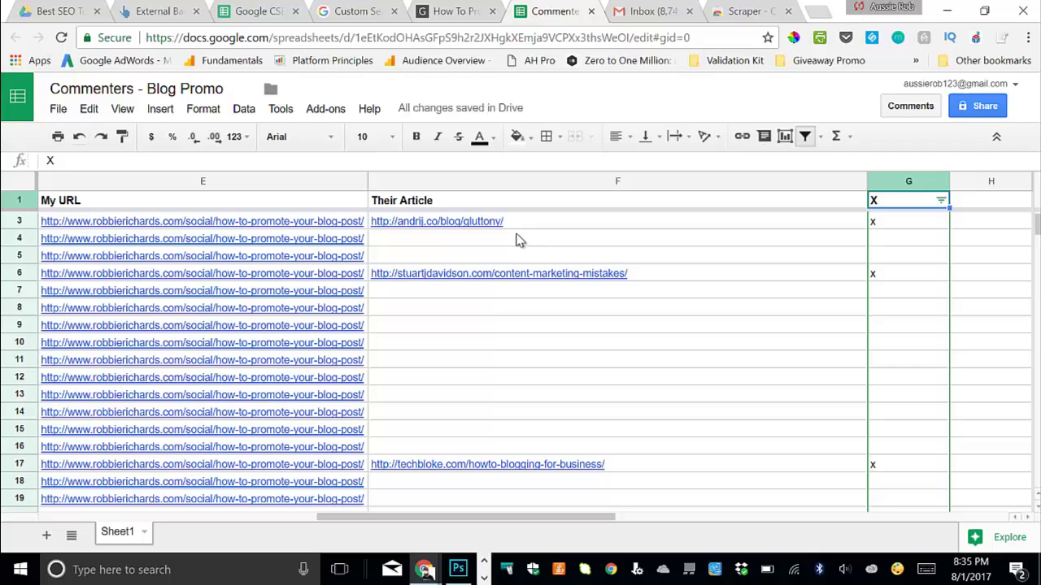
drag(406, 521, 449, 525)
click(941, 201)
click(810, 373)
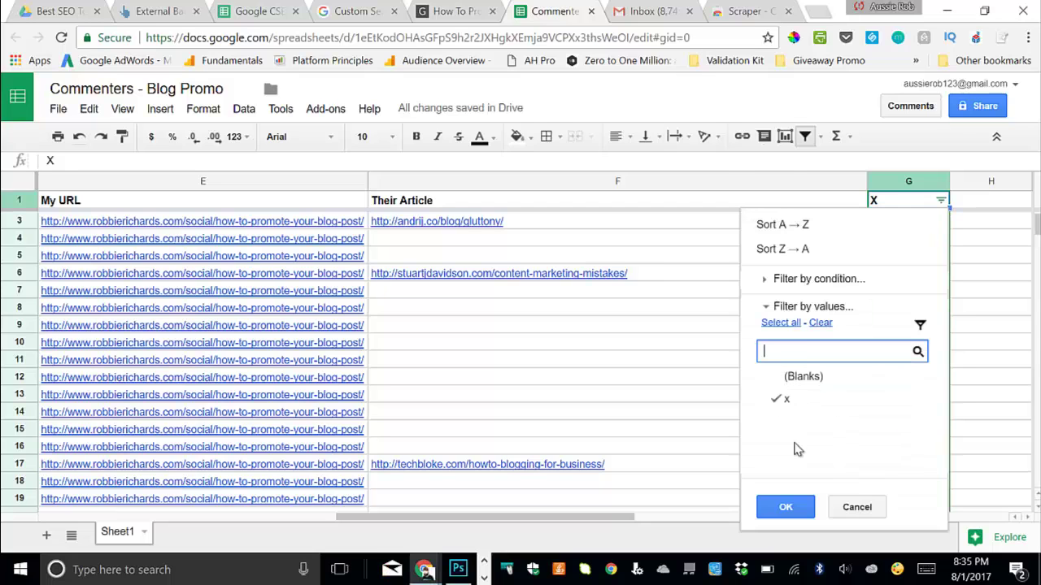
click(786, 509)
drag(451, 518, 290, 506)
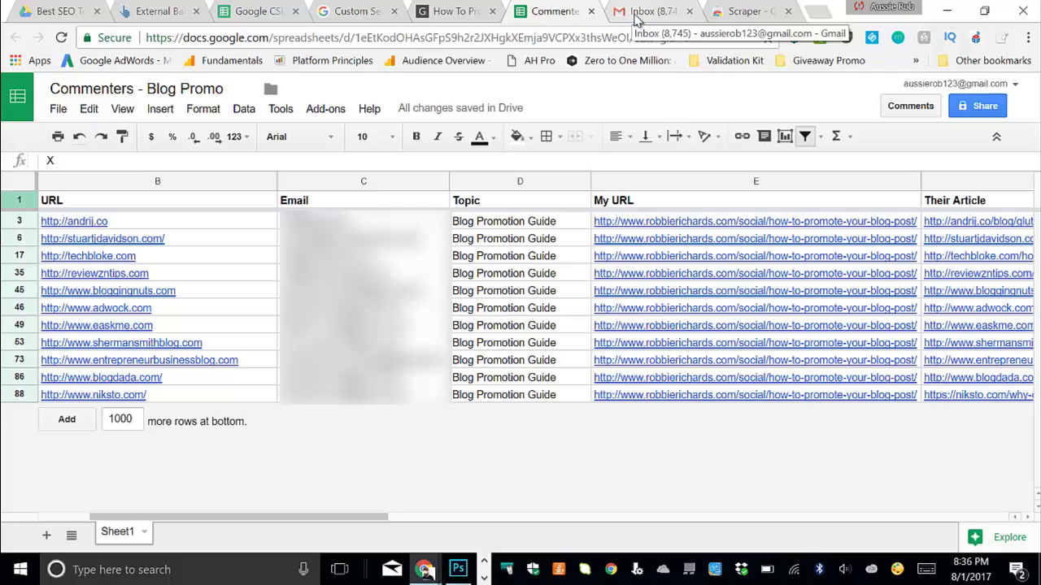
Switch to Gmail and connect GMass to the Commenters - Blog Promo spreadsheet to create a message addressed to its contacts.
click(639, 20)
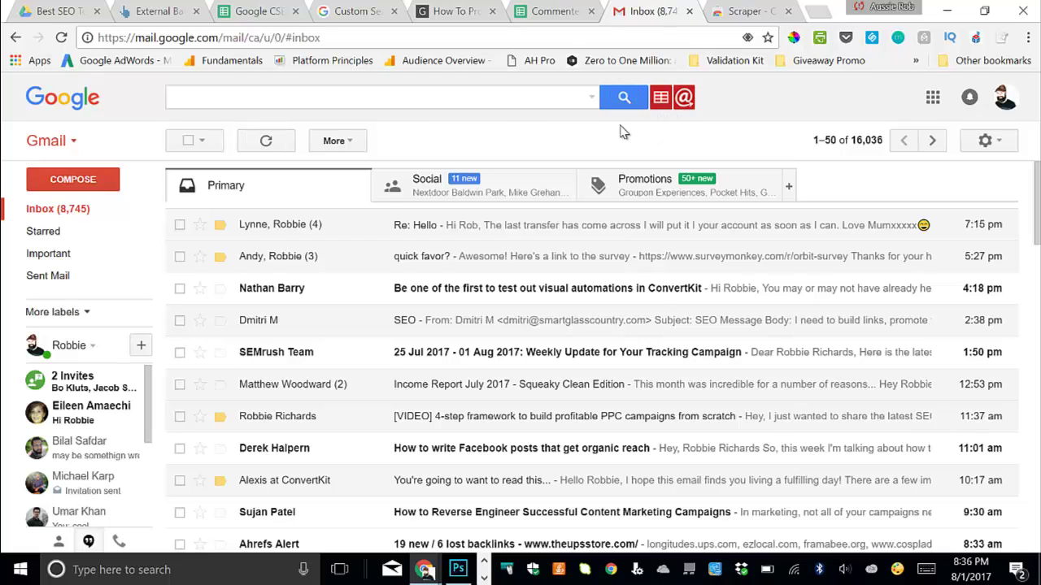
click(660, 99)
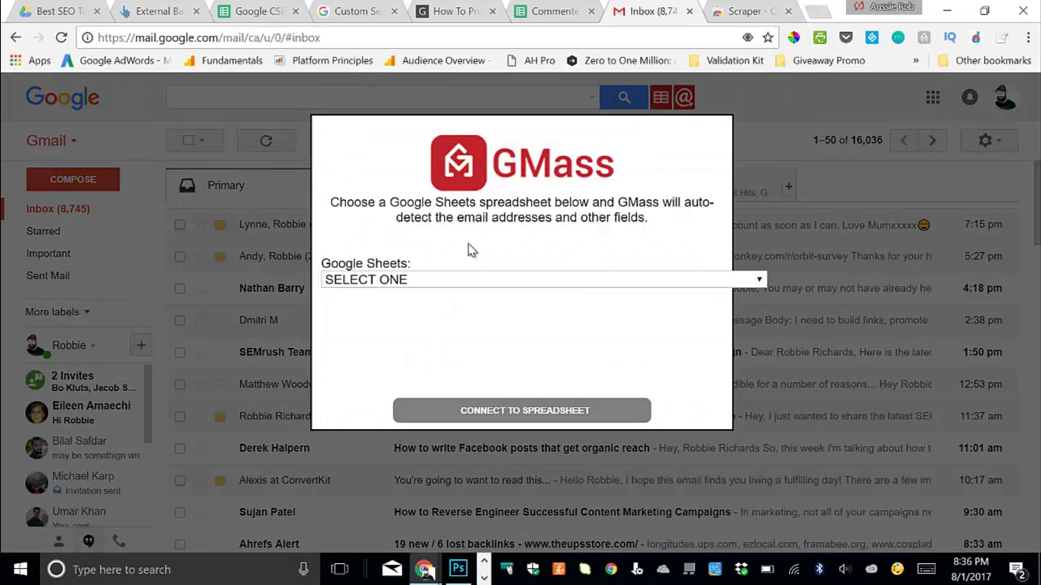
click(431, 281)
scroll(422, 382, down, 3)
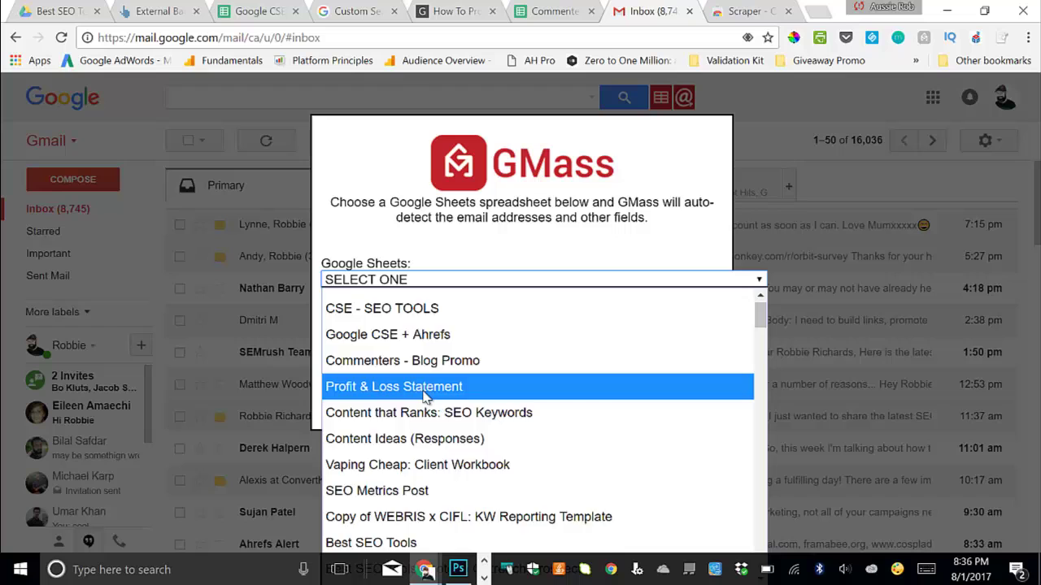
scroll(427, 419, up, 3)
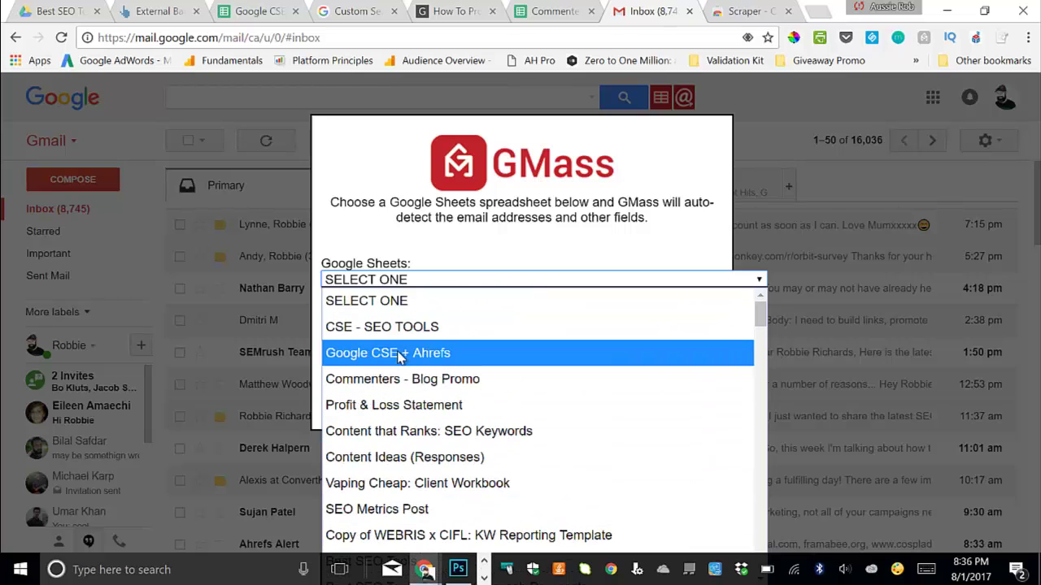
click(398, 379)
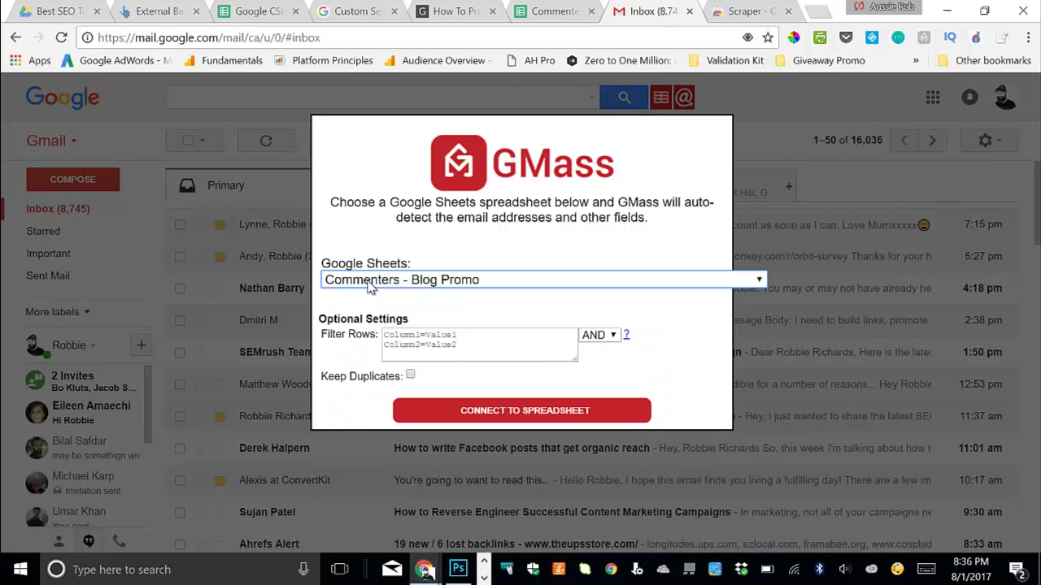
click(469, 412)
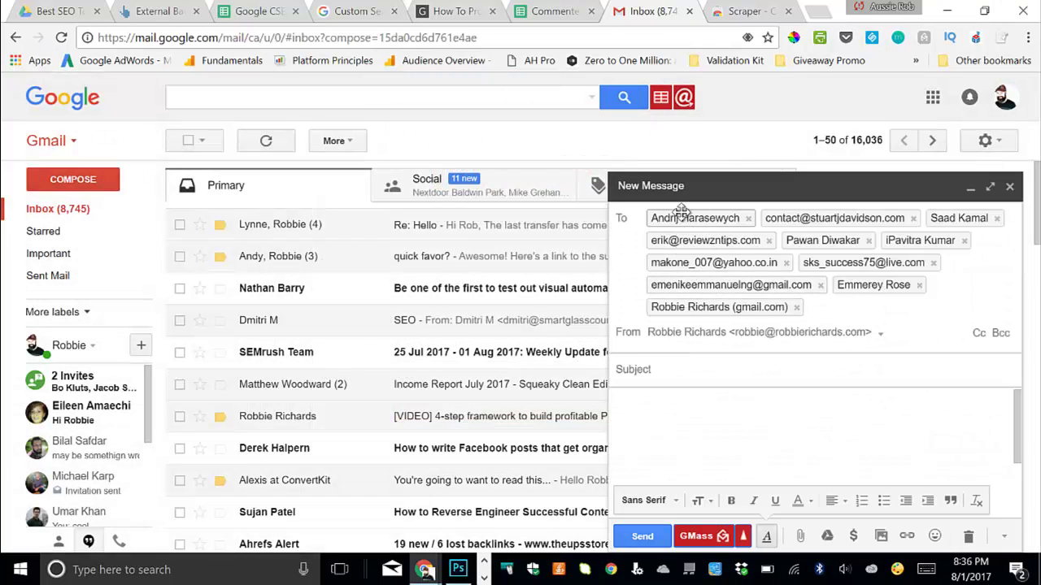
Check the new message's recipients and open its GMass settings with the Google Sheets personalization fields.
mouse_move(655, 218)
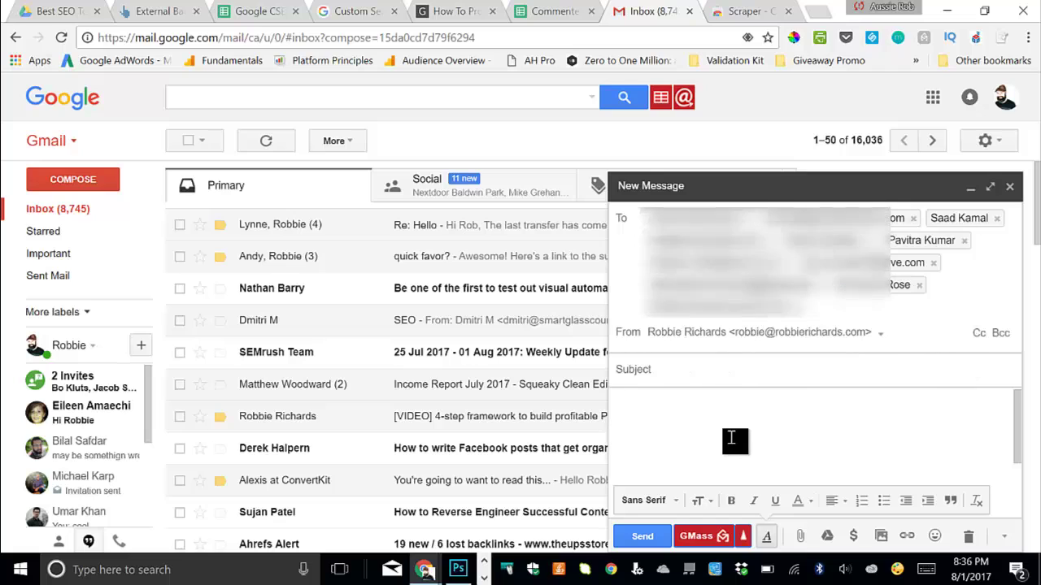
click(667, 409)
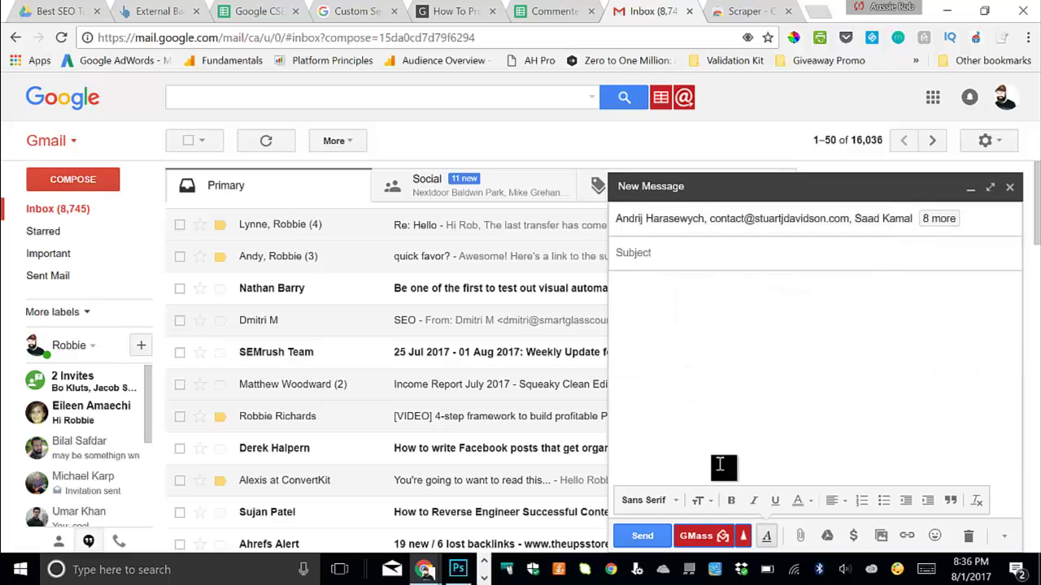
click(743, 536)
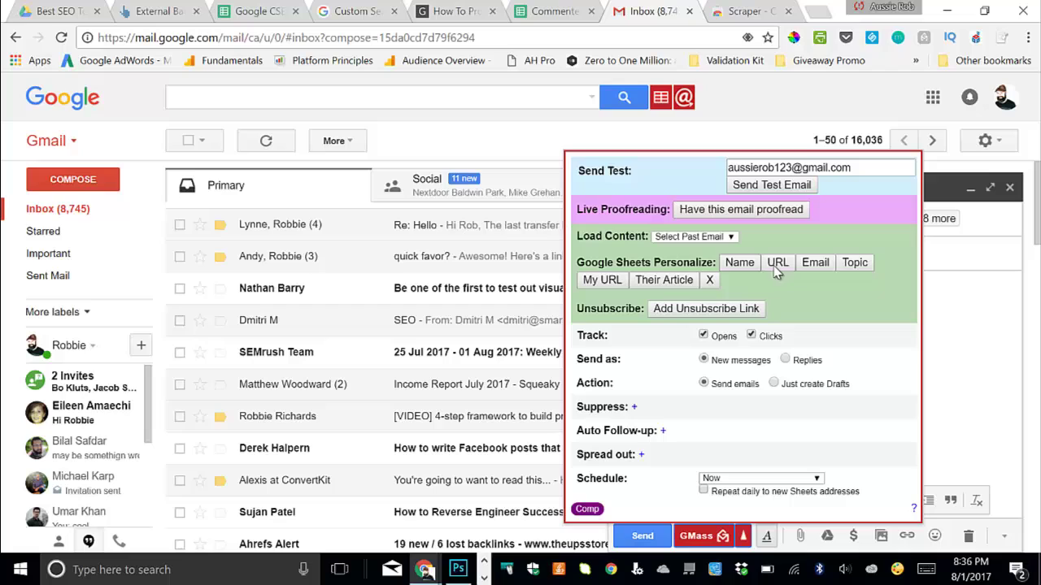